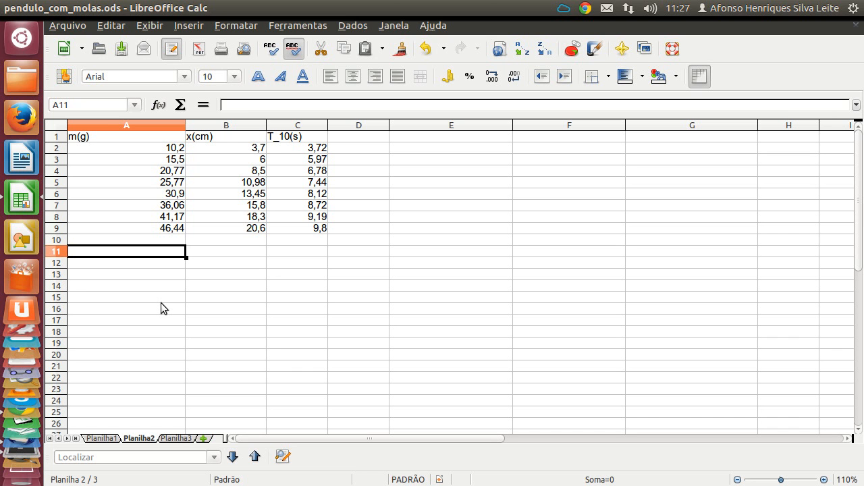
Step: Enter the labels "Determinação de k", "Lei de Hooke" and "F(N)" in cells A11, A12 and A13
{"action": "type", "text": "D"}
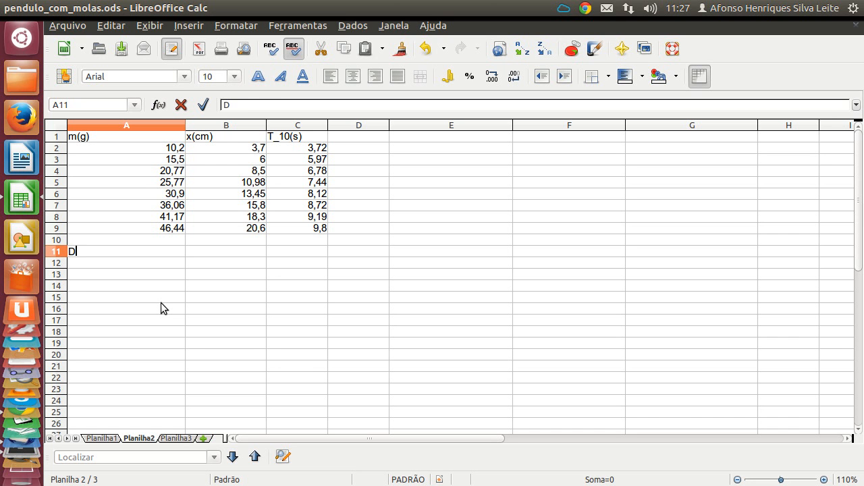
{"action": "type", "text": "eterminação de k"}
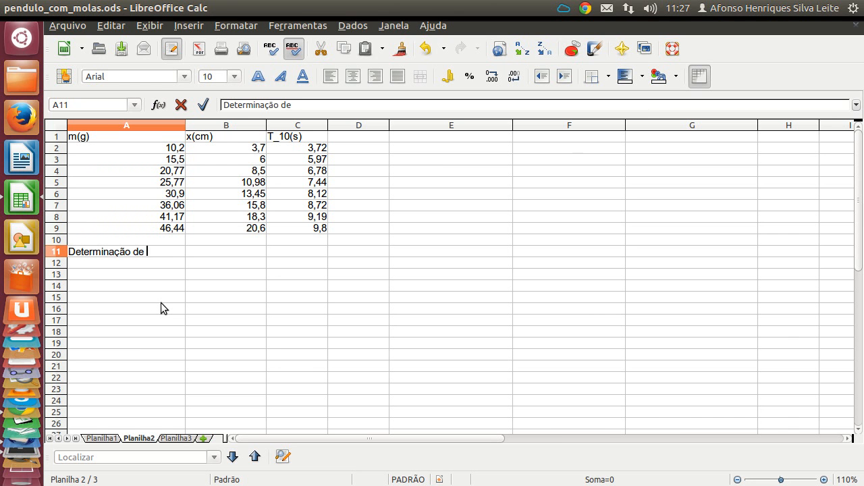
{"action": "key", "text": "Return"}
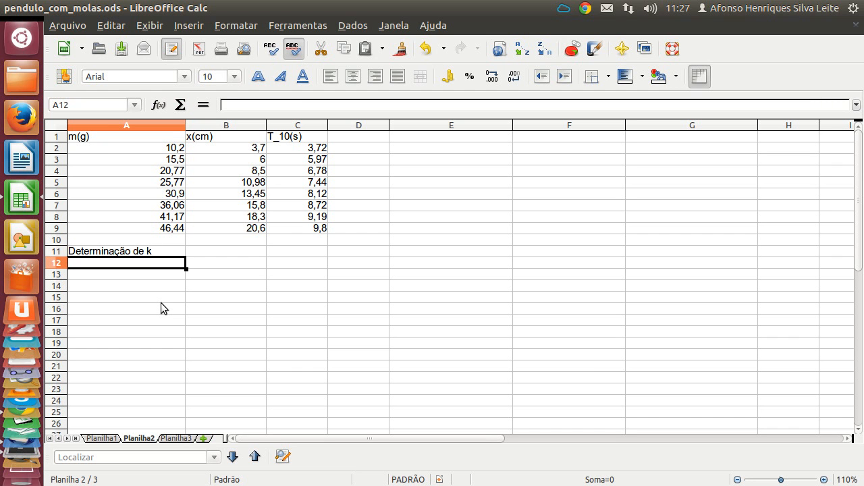
{"action": "type", "text": "Lei de "}
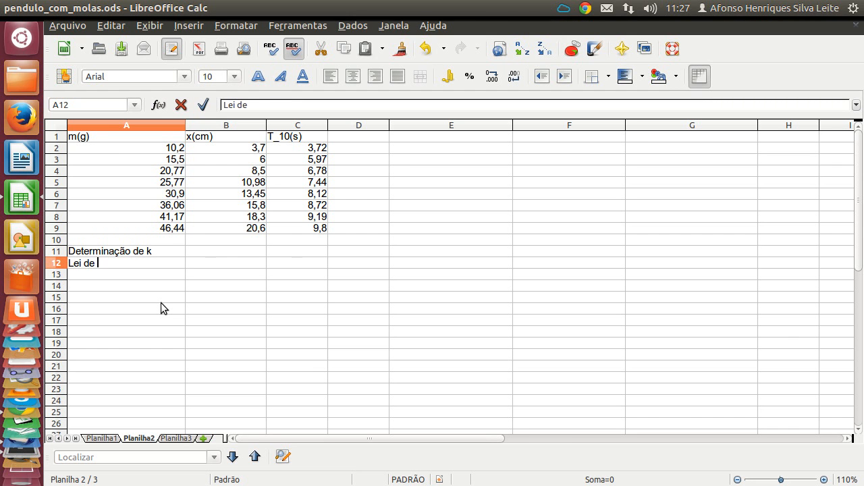
{"action": "type", "text": "Hooke"}
{"action": "key", "text": "Return"}
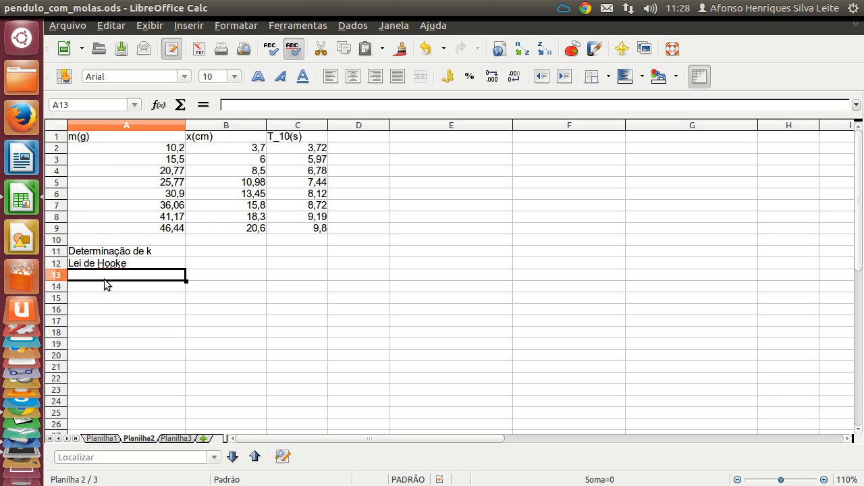
{"action": "type", "text": "F(N)"}
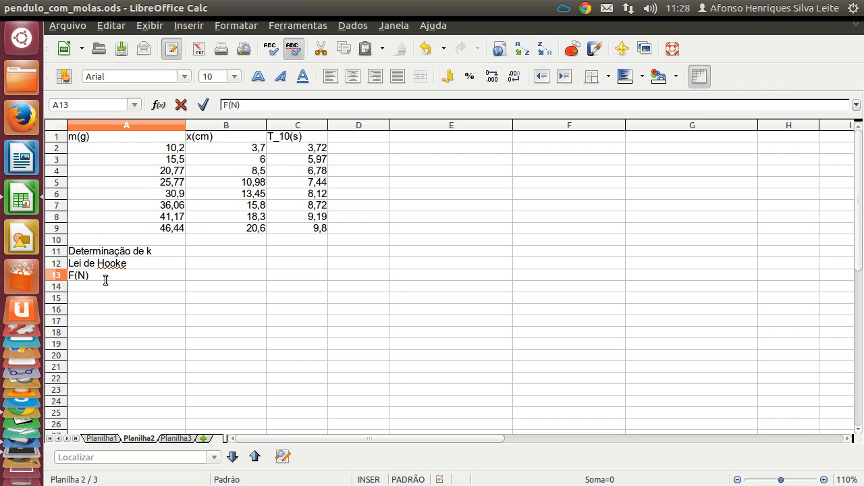
{"action": "key", "text": "Return"}
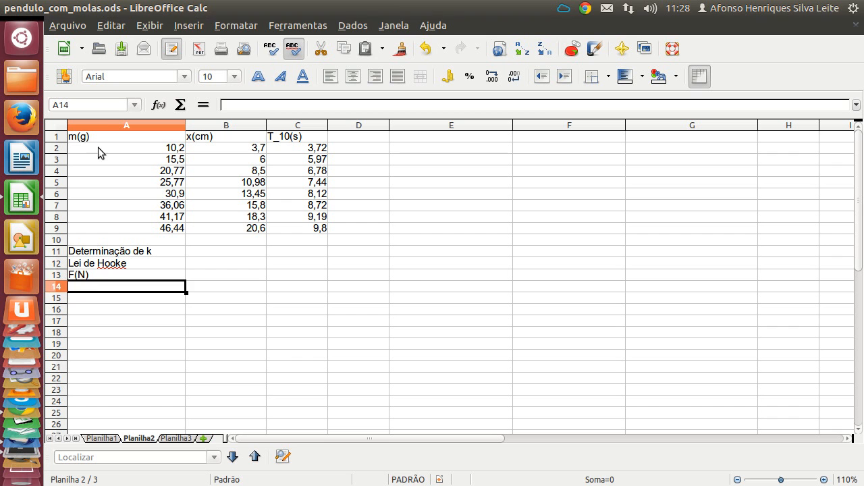
{"action": "left_click", "coordinate": [98, 148]}
{"action": "left_click_drag", "start_coordinate": [121, 227], "coordinate": [114, 144]}
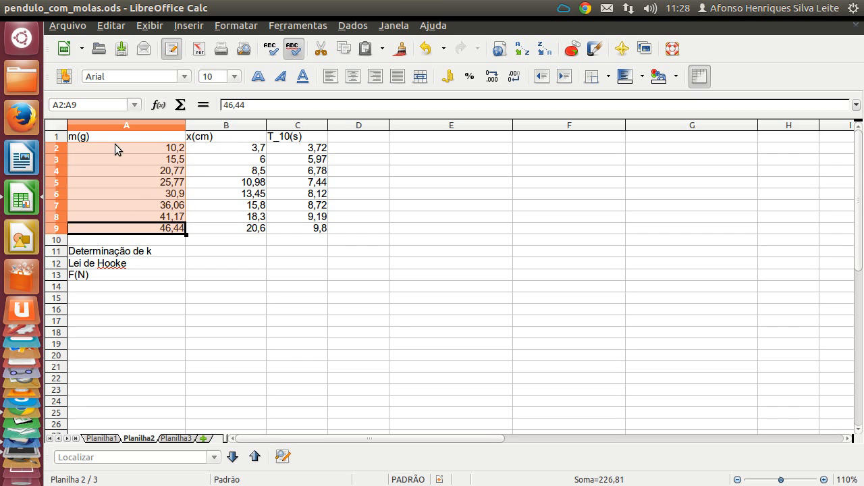
{"action": "left_click", "coordinate": [115, 144]}
{"action": "left_click_drag", "start_coordinate": [114, 144], "coordinate": [144, 230]}
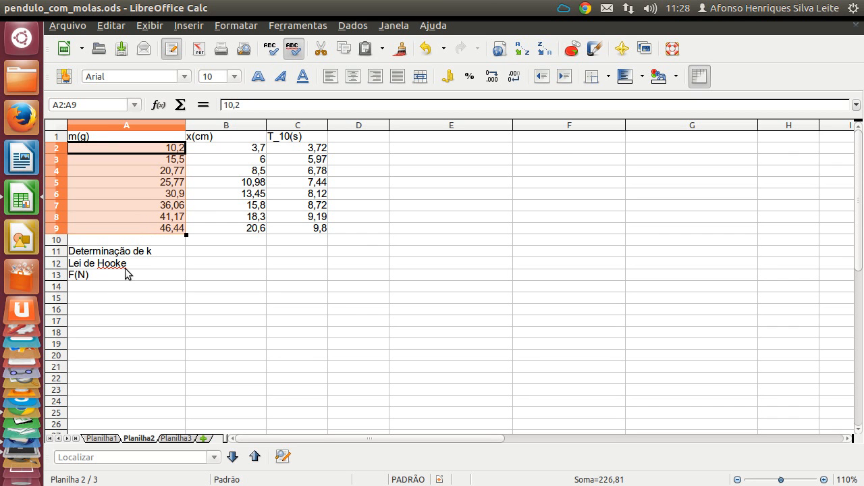
Step: Calculate the force for the first mass in cell A14 with the formula =A2*1e-3*9,8
{"action": "left_click", "coordinate": [98, 284]}
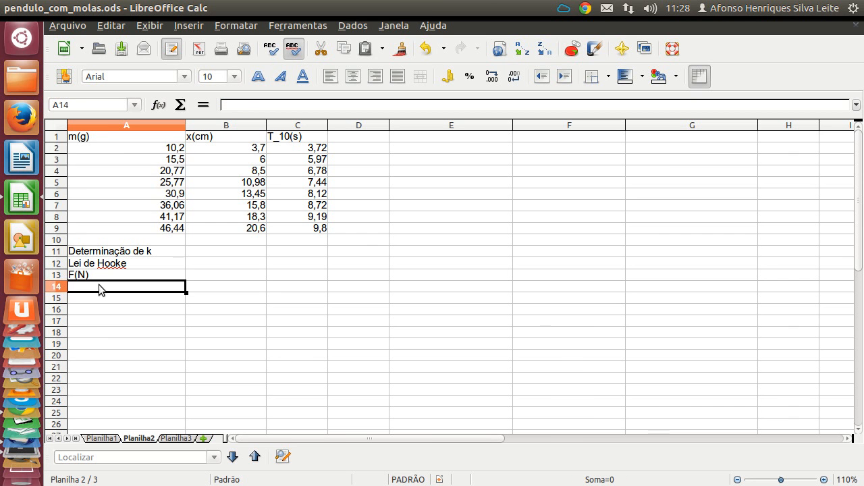
{"action": "left_click", "coordinate": [202, 104]}
{"action": "left_click", "coordinate": [136, 144]}
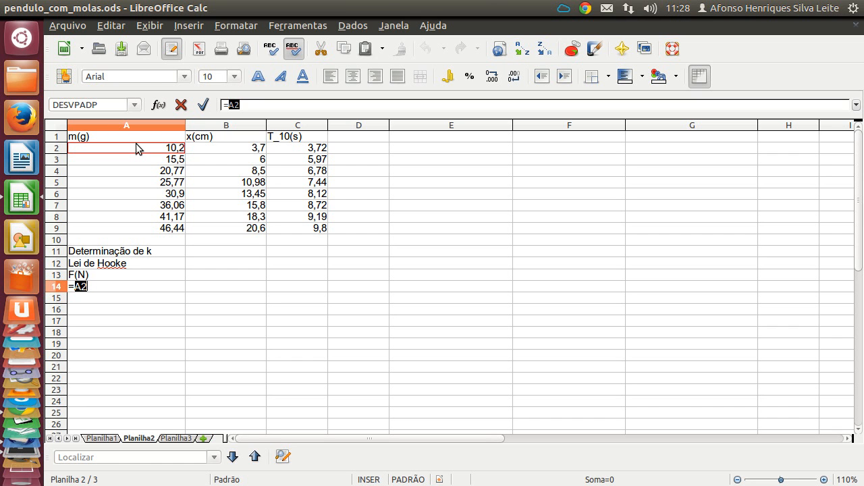
{"action": "type", "text": "*"}
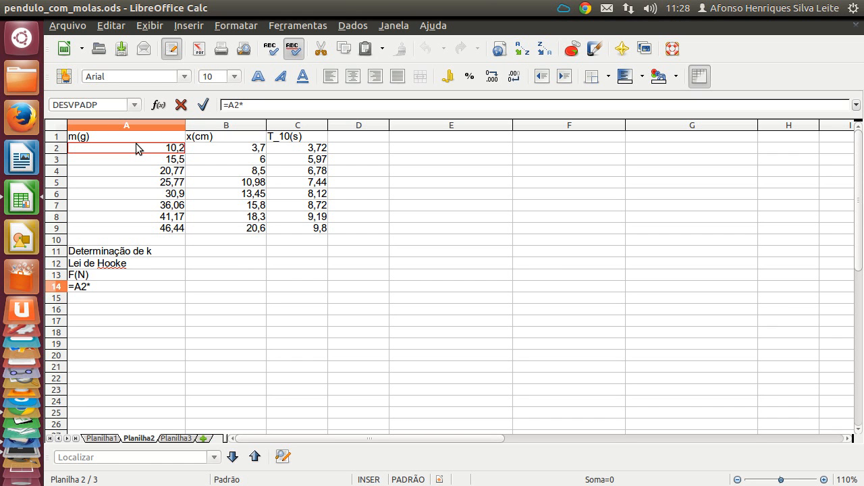
{"action": "type", "text": "1e"}
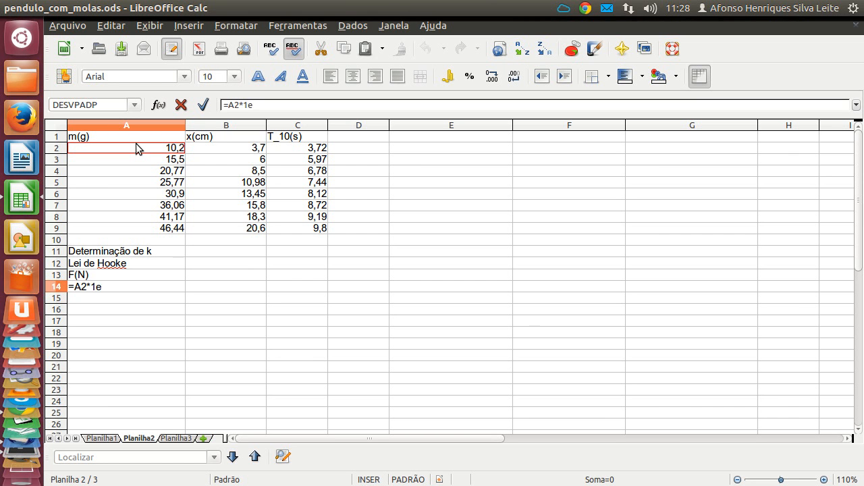
{"action": "type", "text": "-3*9"}
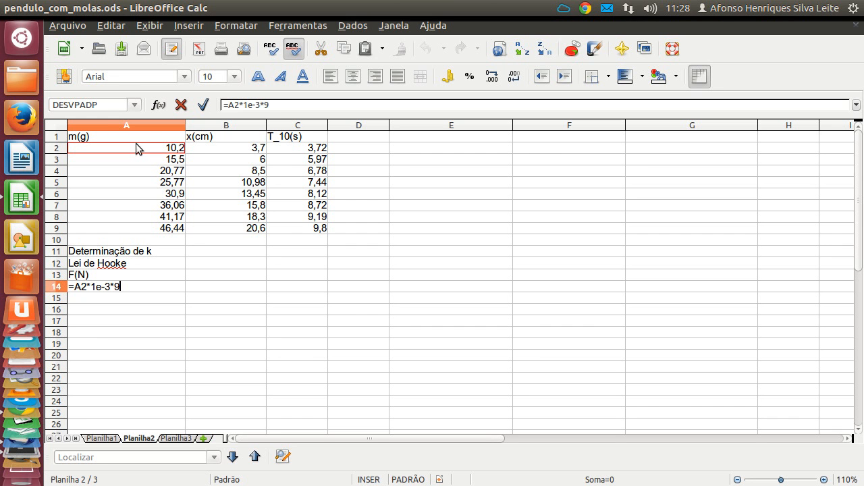
{"action": "type", "text": ",8"}
{"action": "key", "text": "Return"}
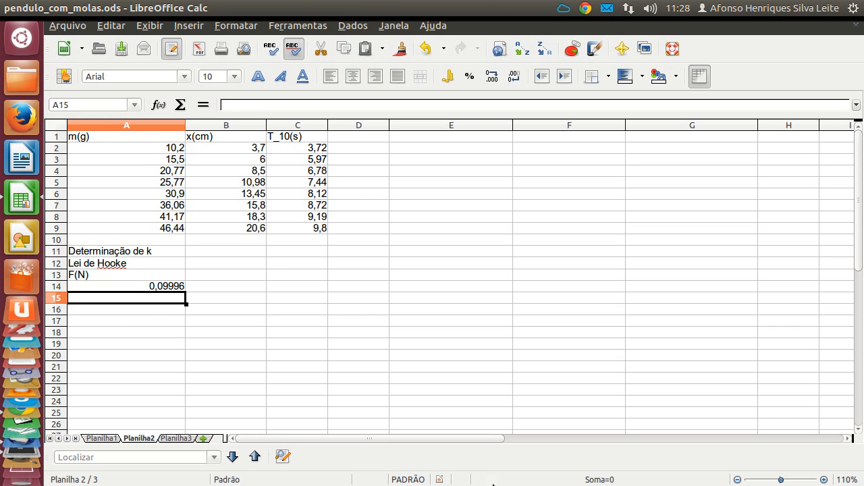
Step: Fill the force formula in A14 down to A21 to cover all the masses
{"action": "left_click", "coordinate": [181, 150]}
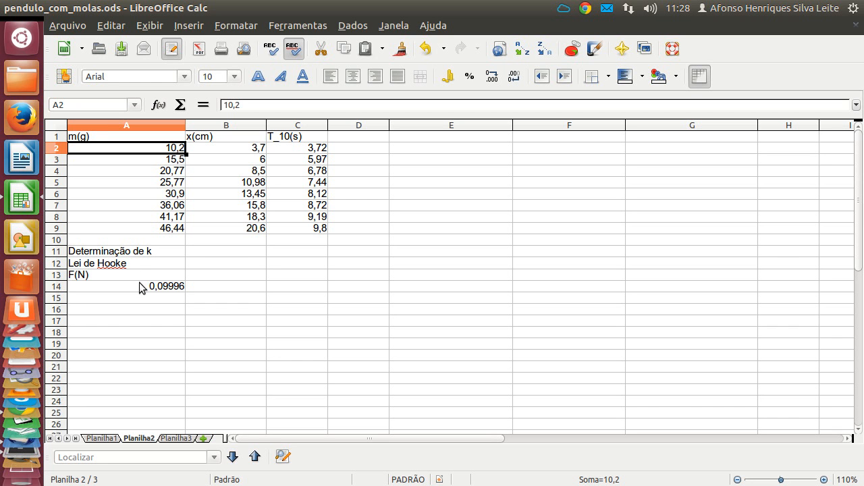
{"action": "left_click", "coordinate": [175, 286]}
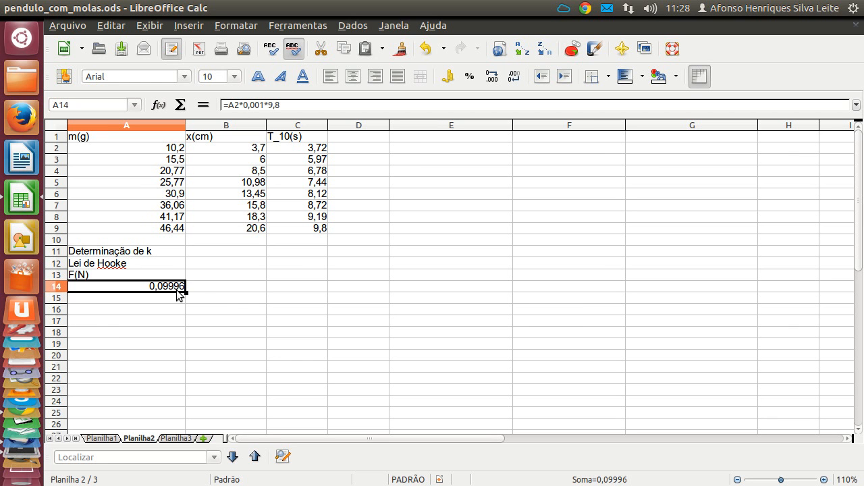
{"action": "left_click_drag", "start_coordinate": [185, 291], "coordinate": [183, 376]}
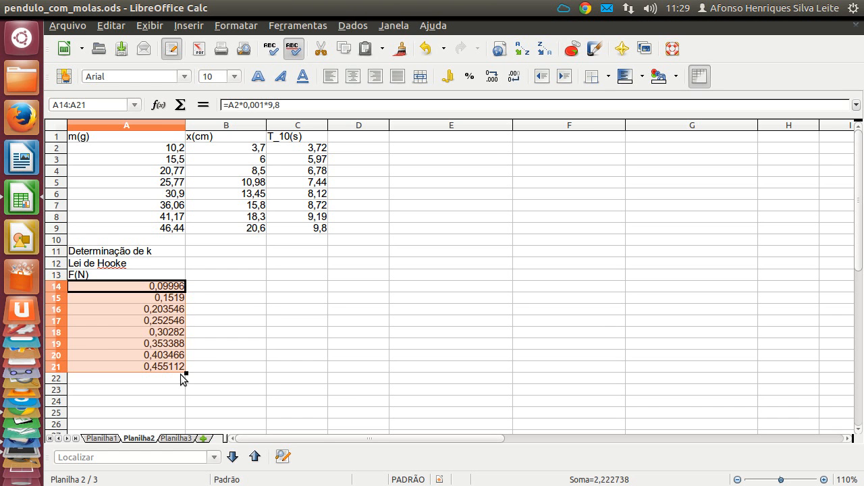
Step: Try extending the force formula one row further, into cell A22
{"action": "mouse_move", "coordinate": [185, 373]}
{"action": "left_mouse_down"}
{"action": "mouse_move", "coordinate": [185, 384]}
{"action": "mouse_move", "coordinate": [178, 380]}
{"action": "left_mouse_up"}
{"action": "left_click", "coordinate": [178, 380]}
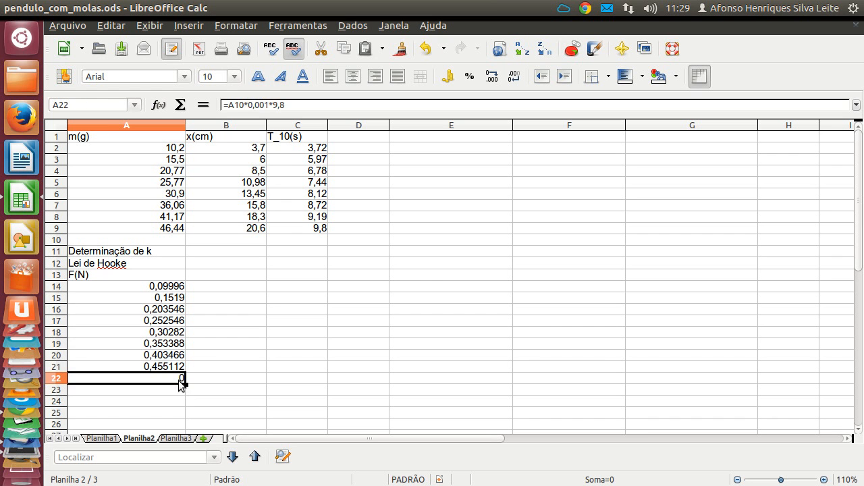
{"action": "left_click", "coordinate": [165, 276]}
{"action": "left_click_drag", "start_coordinate": [163, 286], "coordinate": [144, 368]}
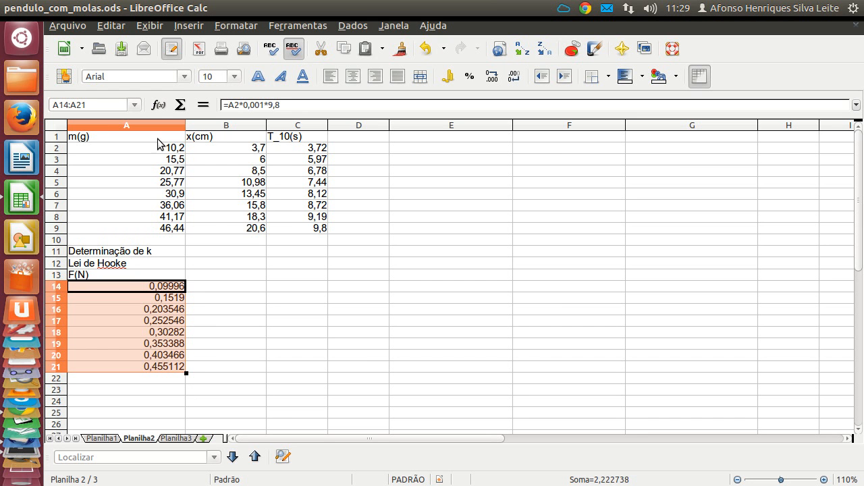
{"action": "left_click_drag", "start_coordinate": [148, 146], "coordinate": [151, 234]}
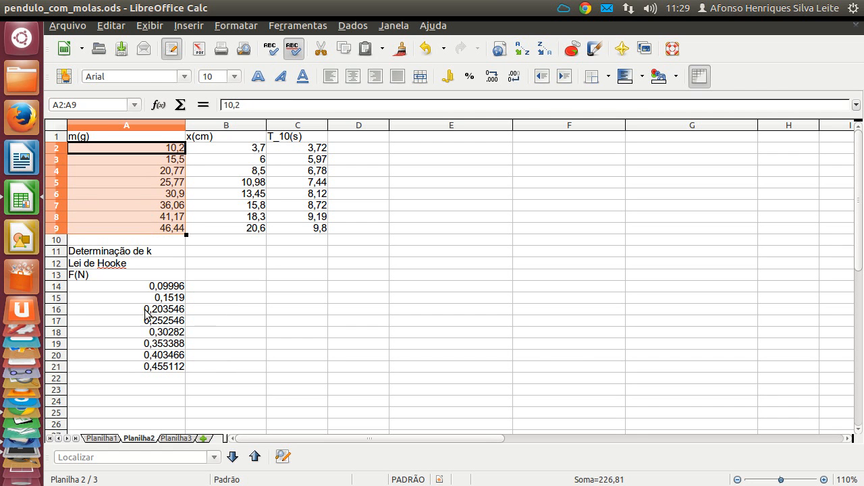
{"action": "left_click_drag", "start_coordinate": [145, 292], "coordinate": [120, 366]}
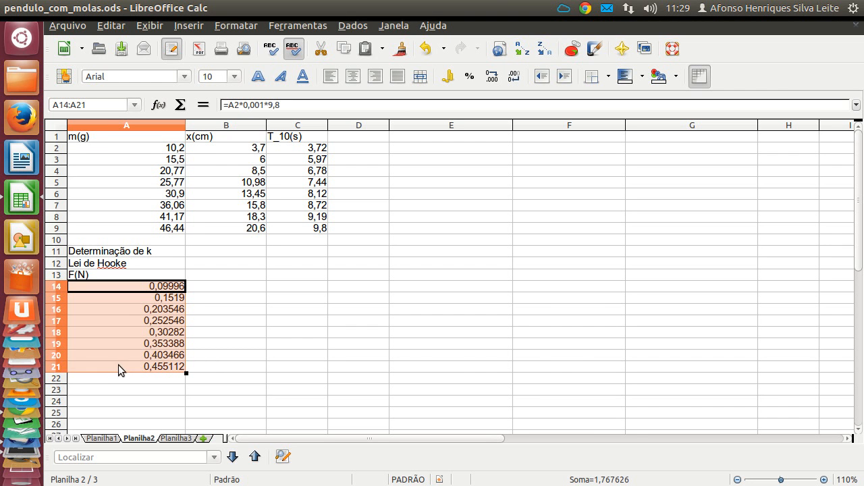
{"action": "left_click_drag", "start_coordinate": [124, 147], "coordinate": [129, 227]}
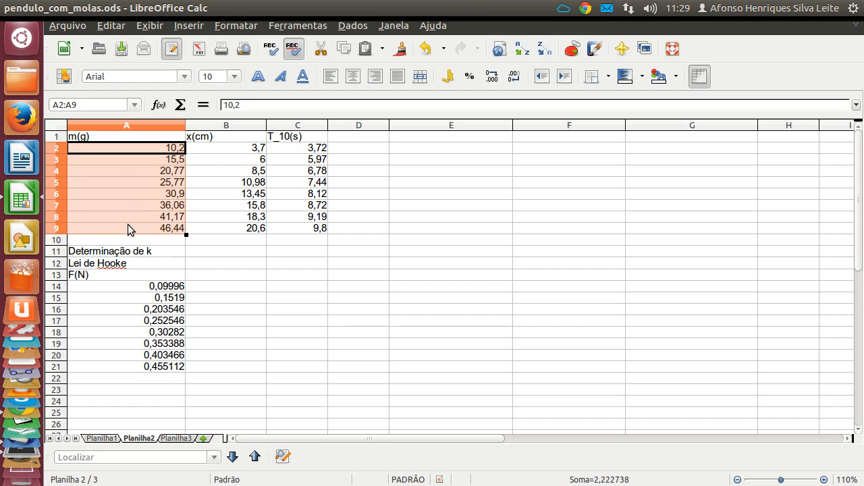
Step: Enter the column heading "x(m)" in cell B13, beside the force heading
{"action": "left_click", "coordinate": [233, 274]}
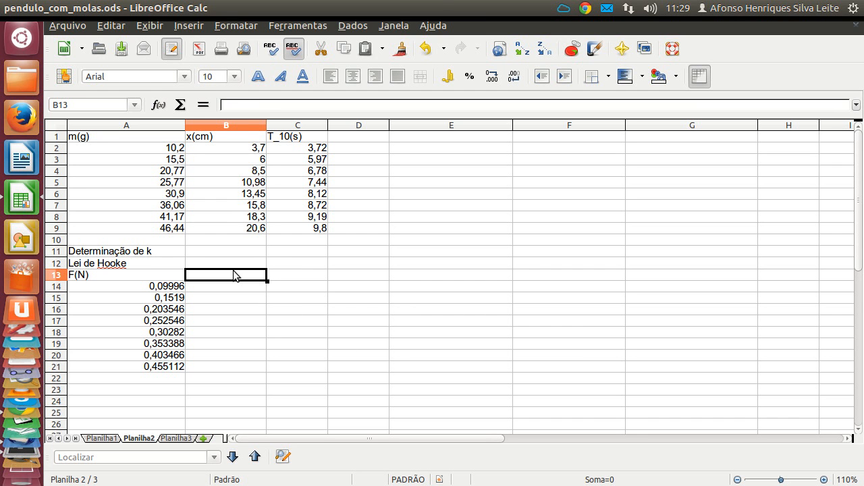
{"action": "type", "text": "x(m)"}
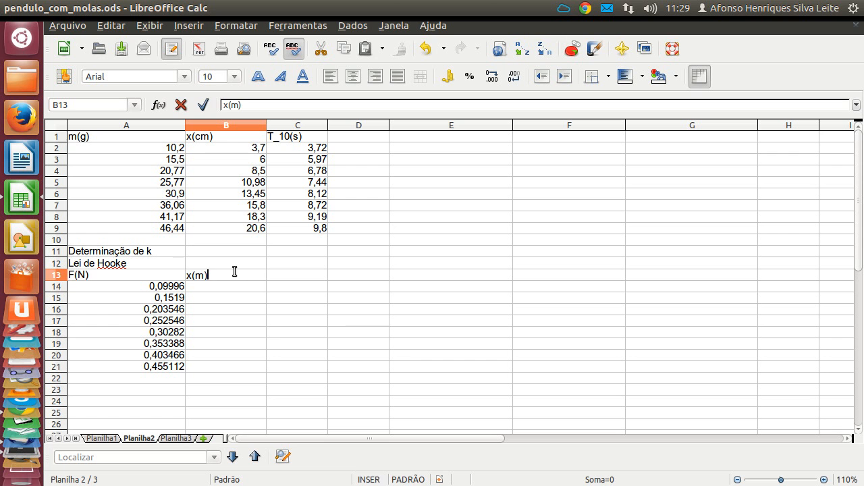
{"action": "key", "text": "Return"}
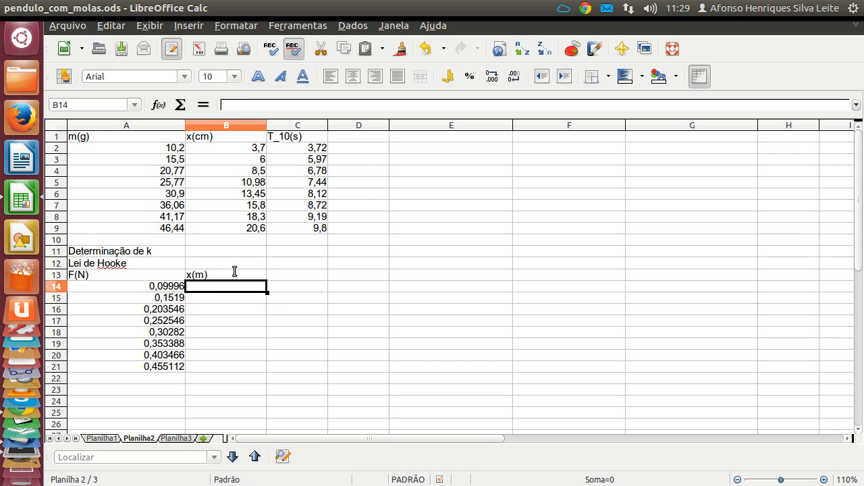
Step: Convert the displacements to metres with the formula =B2*1e-2 in cell B14 and fill it down to B21
{"action": "left_click_drag", "start_coordinate": [212, 144], "coordinate": [222, 227]}
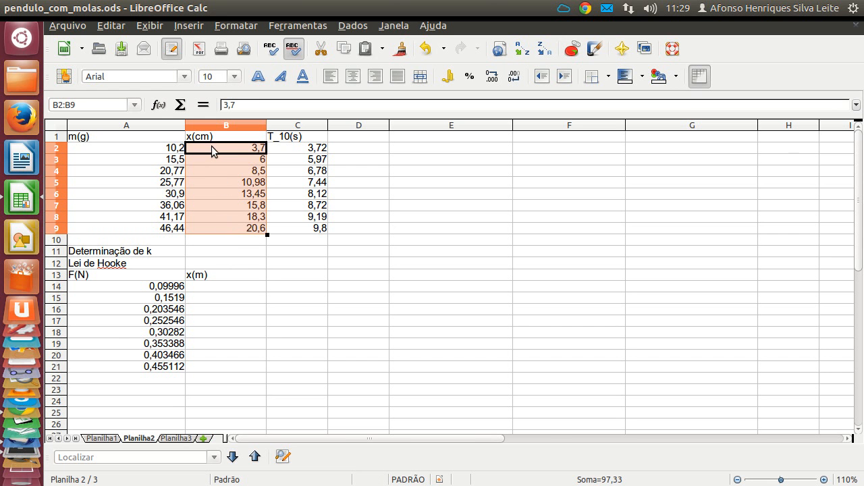
{"action": "left_click", "coordinate": [212, 285]}
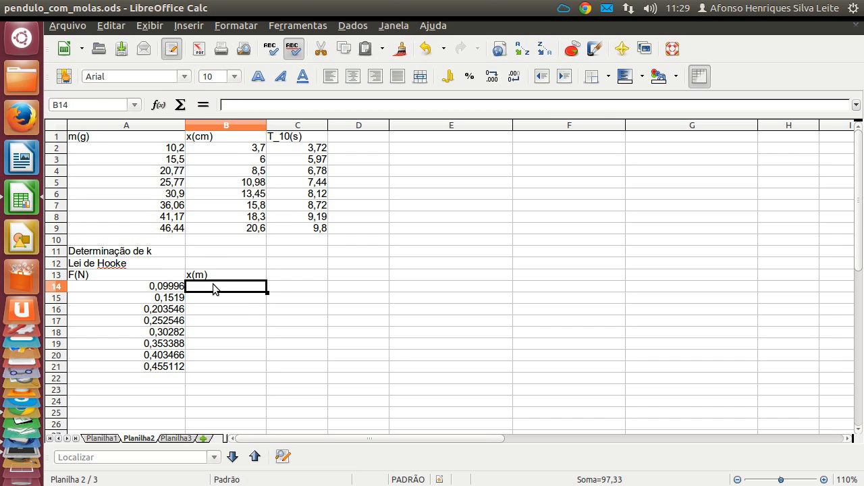
{"action": "type", "text": "="}
{"action": "left_click", "coordinate": [210, 149]}
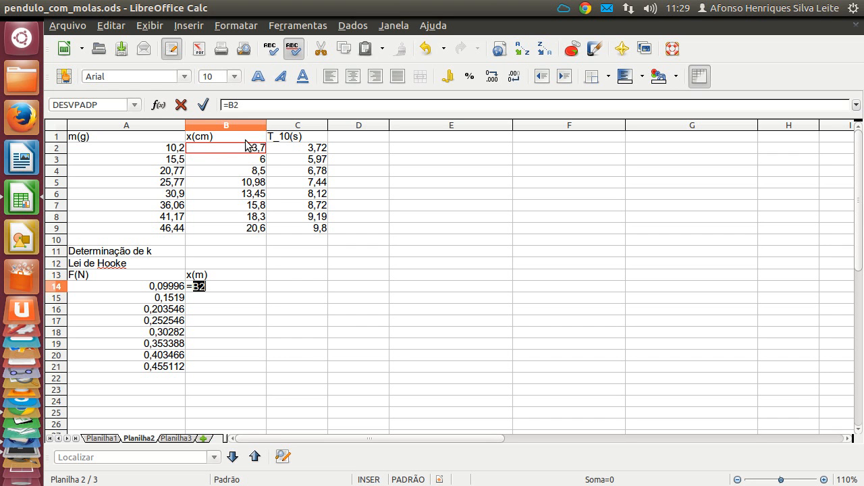
{"action": "type", "text": "*"}
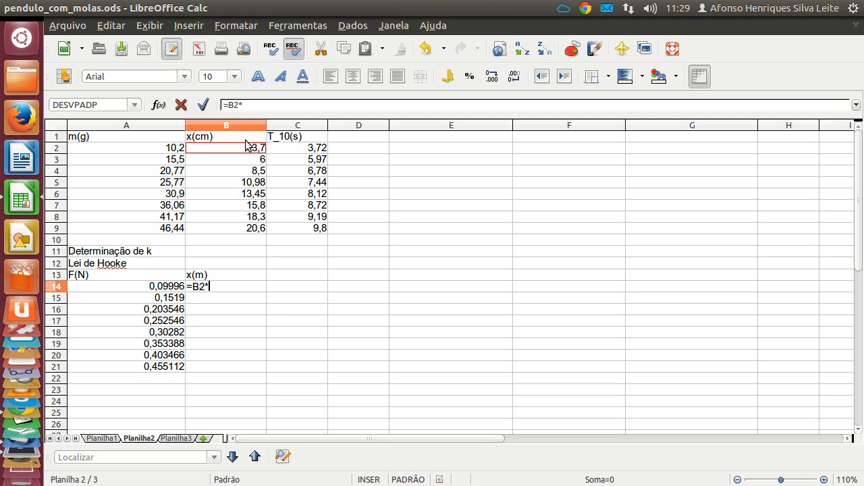
{"action": "type", "text": "1"}
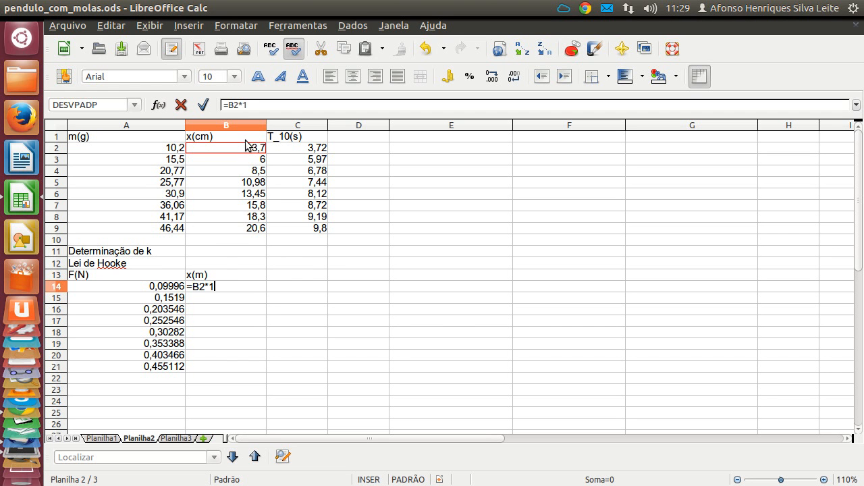
{"action": "type", "text": "e-2"}
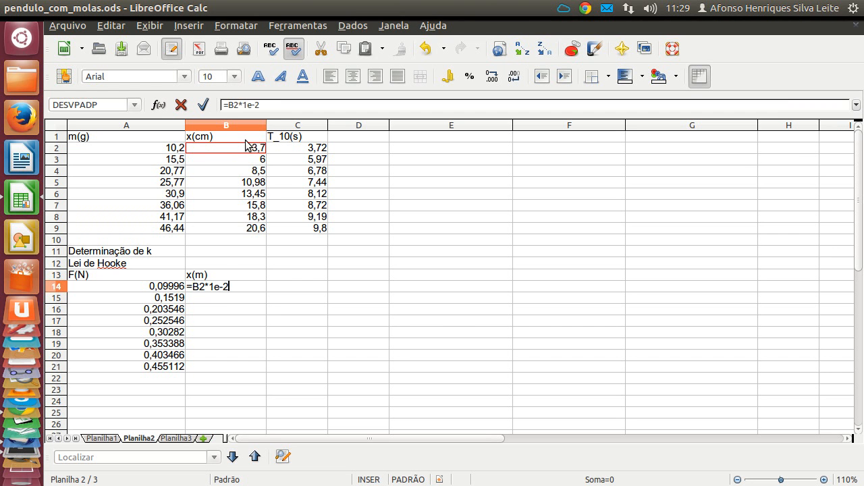
{"action": "key", "text": "Return"}
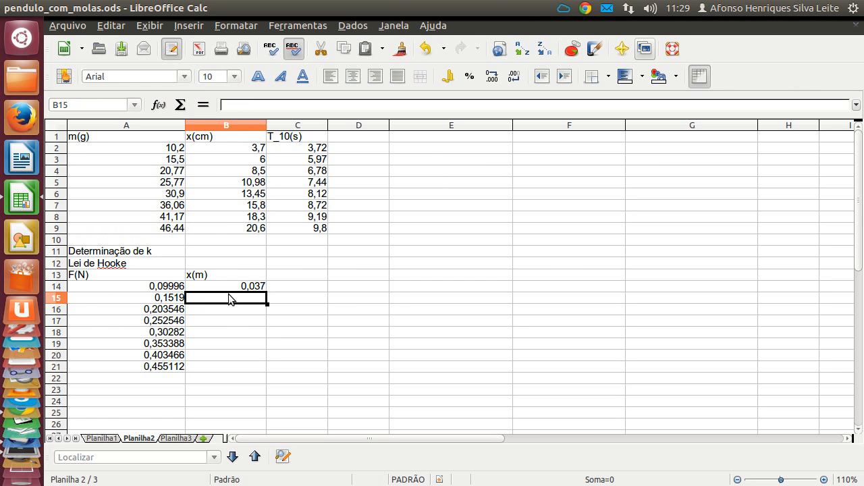
{"action": "left_click", "coordinate": [254, 287]}
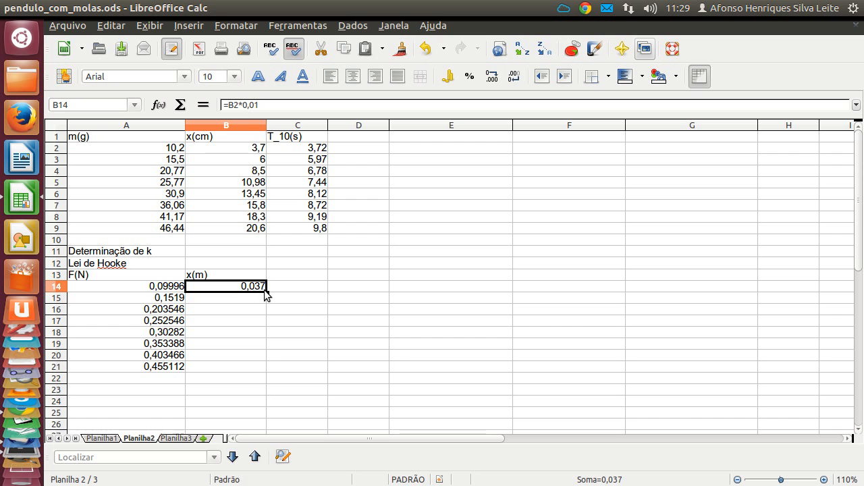
{"action": "left_click_drag", "start_coordinate": [266, 292], "coordinate": [254, 368]}
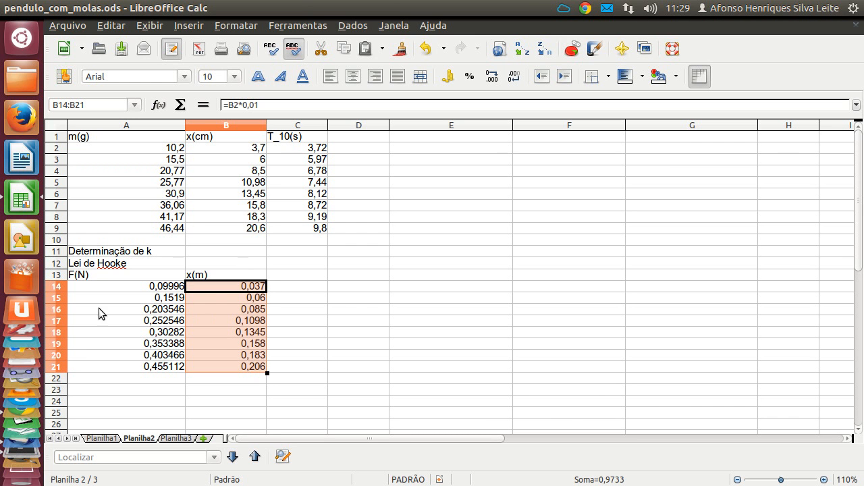
Step: Plot the force and displacement data in A14:B21 as an XY scatter chart
{"action": "left_click_drag", "start_coordinate": [105, 289], "coordinate": [221, 365]}
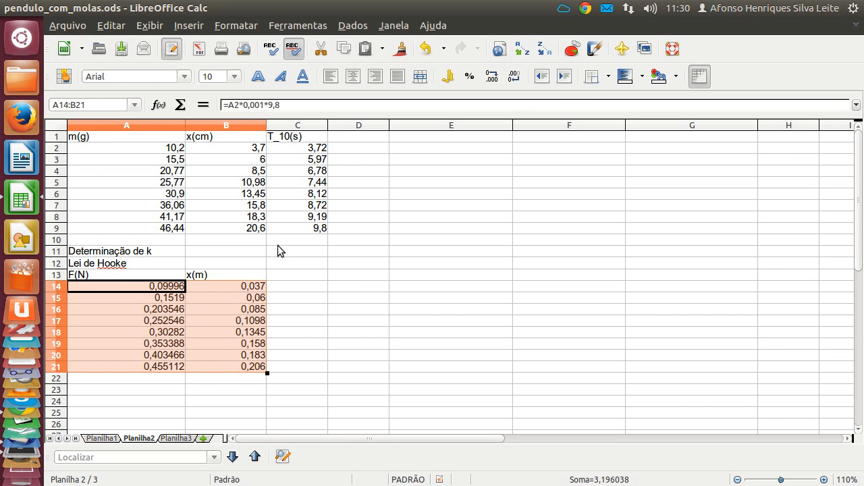
{"action": "left_click", "coordinate": [571, 53]}
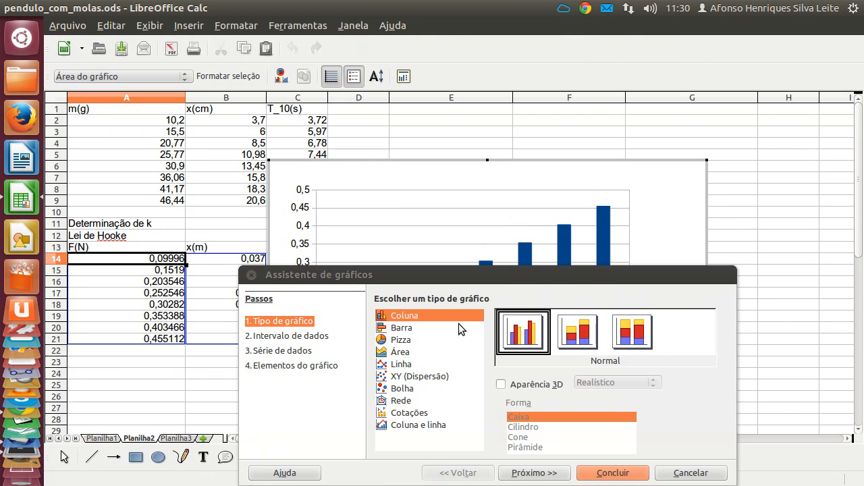
{"action": "left_click", "coordinate": [432, 380]}
{"action": "left_click", "coordinate": [634, 473]}
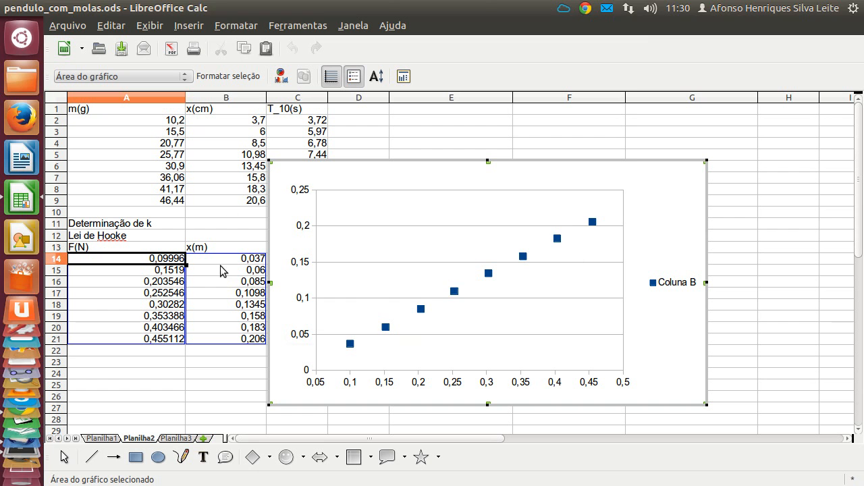
Step: Delete the scatter chart of force and displacement from the sheet
{"action": "left_click", "coordinate": [160, 357]}
{"action": "left_click", "coordinate": [297, 248]}
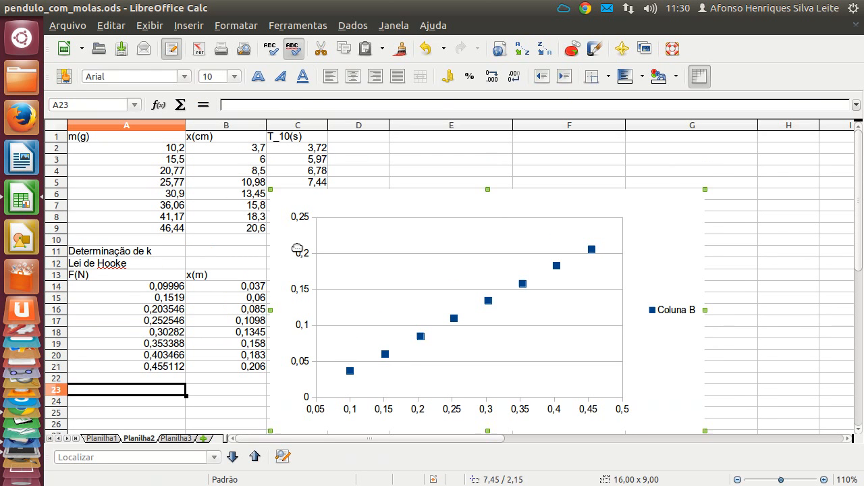
{"action": "key", "text": "Escape"}
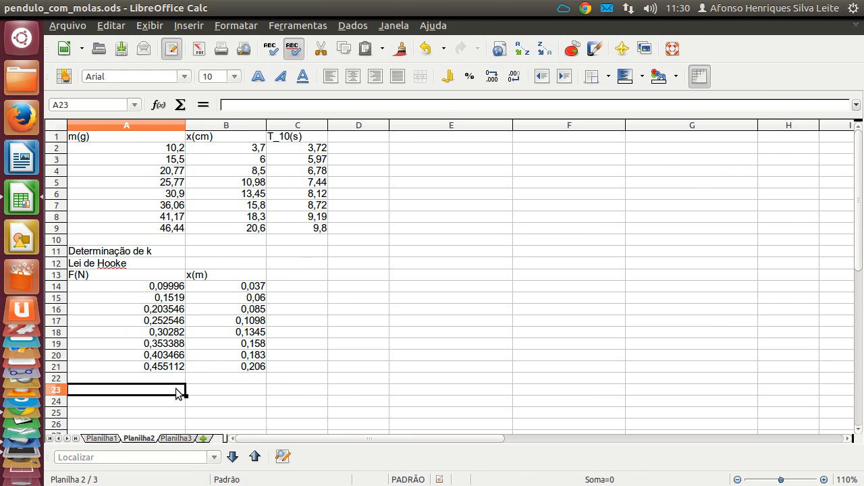
Step: Enter the section title "Determinação do coef. Angular" in cell A23, below the data
{"action": "type", "text": "c"}
{"action": "key", "text": "BackSpace"}
{"action": "type", "text": "De"}
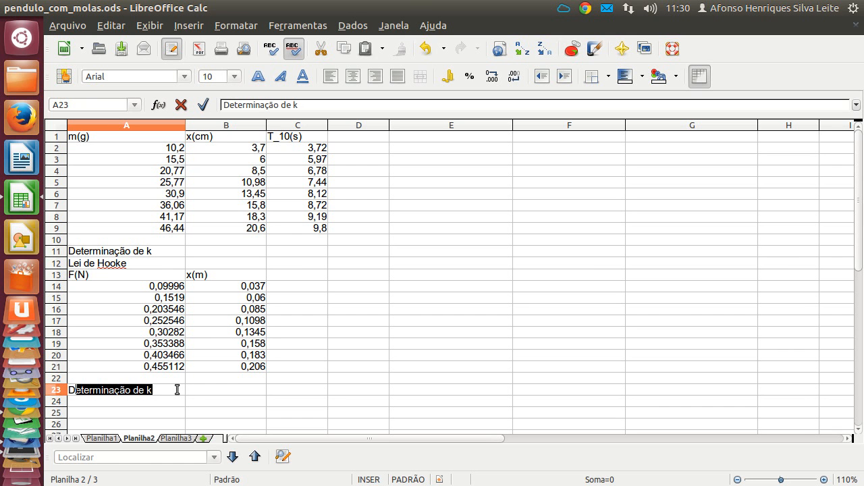
{"action": "type", "text": "terminação do "}
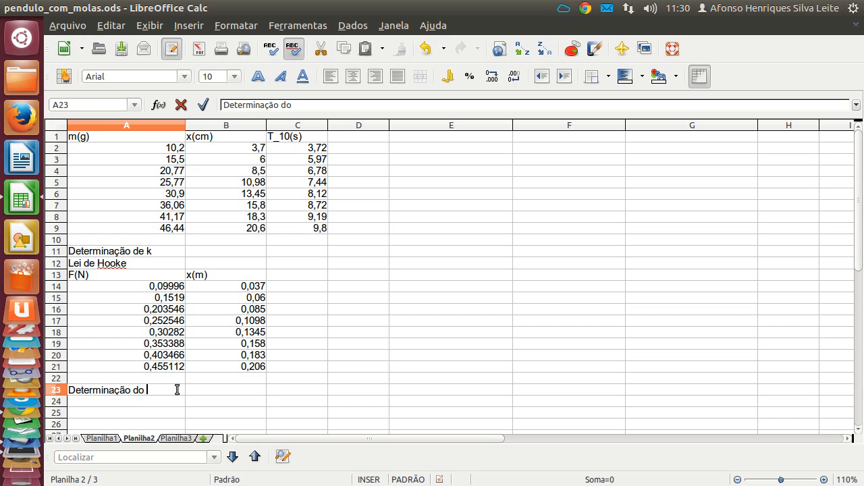
{"action": "type", "text": "coe.f. ang"}
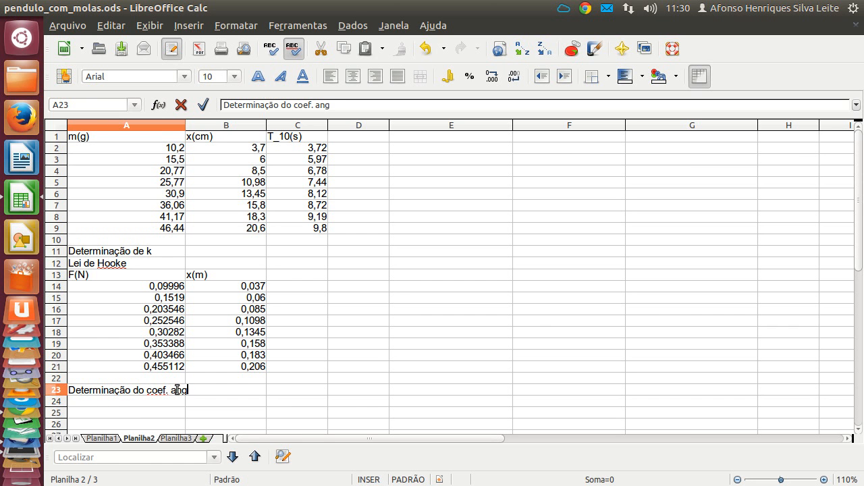
{"action": "type", "text": "ular"}
{"action": "key", "text": "Return"}
{"action": "left_click", "coordinate": [177, 390]}
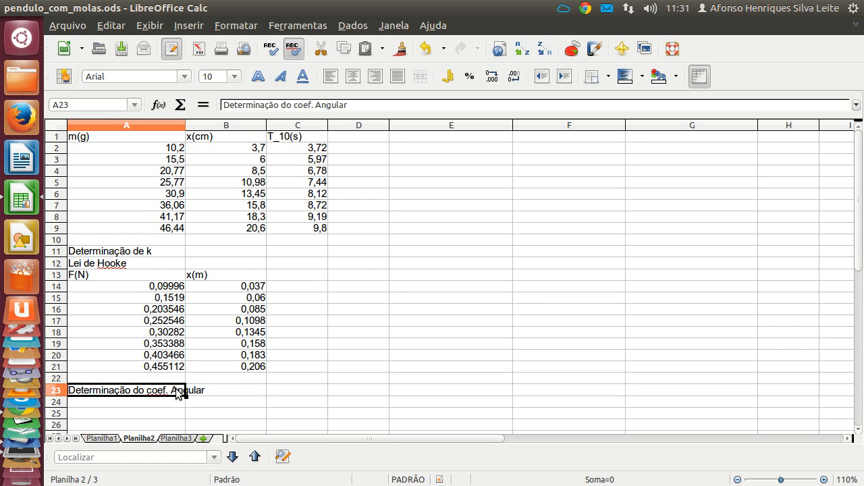
Step: Widen column A so the section title in A23 fits within its cell
{"action": "left_click", "coordinate": [188, 125]}
{"action": "left_click", "coordinate": [183, 124]}
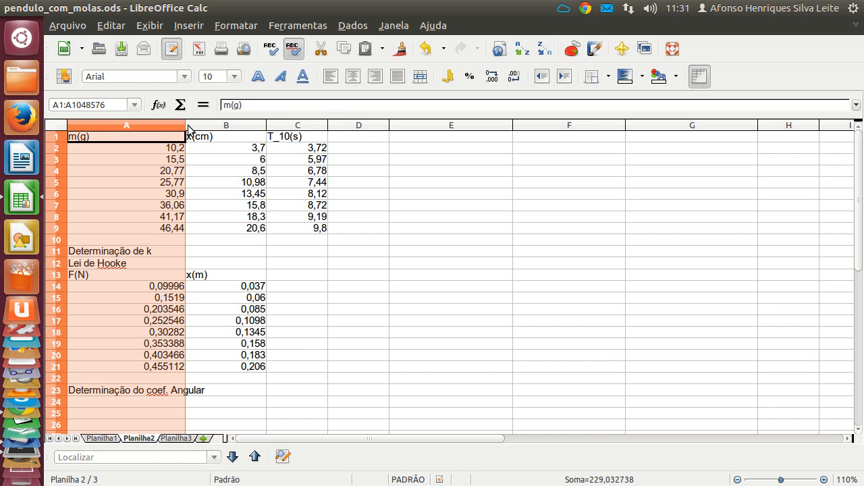
{"action": "left_click_drag", "start_coordinate": [186, 125], "coordinate": [222, 125]}
{"action": "left_click", "coordinate": [166, 392]}
Step: Enter the label "Desvio padrão F" in cell A24, under the section title
{"action": "left_click", "coordinate": [163, 401]}
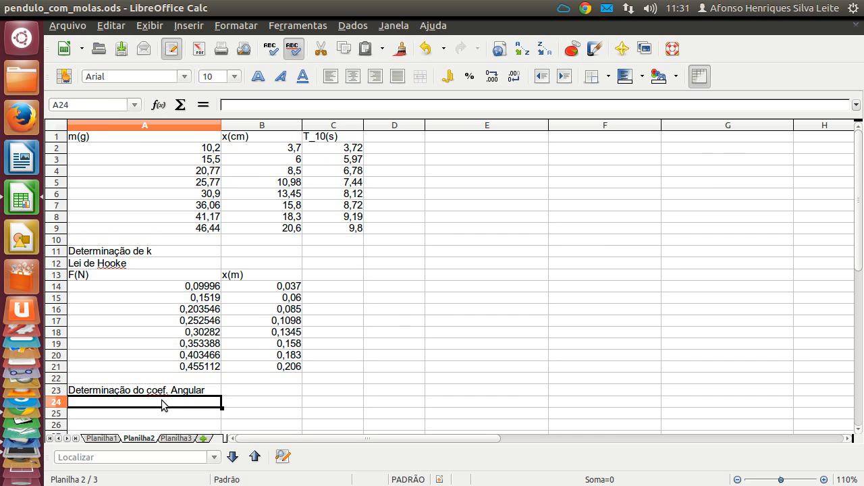
{"action": "type", "text": "d"}
{"action": "key", "text": "BackSpace"}
{"action": "key", "text": "BackSpace"}
{"action": "type", "text": "D"}
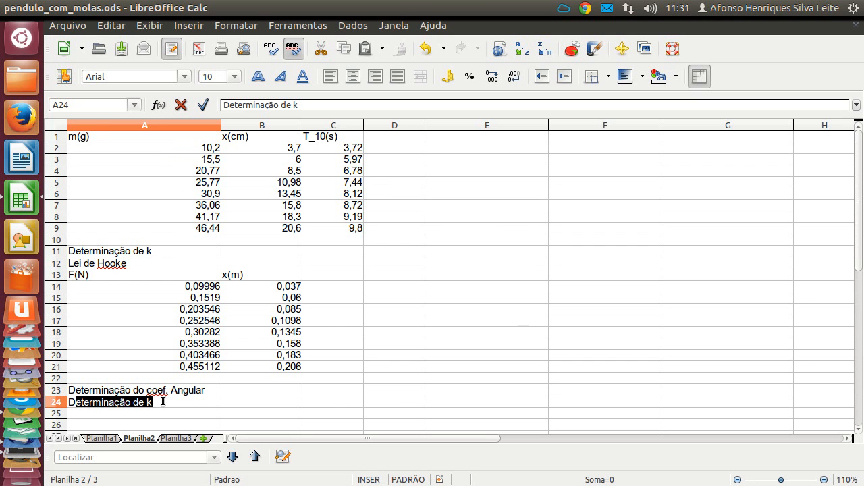
{"action": "type", "text": "eve"}
{"action": "key", "text": "BackSpace"}
{"action": "key", "text": "BackSpace"}
{"action": "type", "text": "svio "}
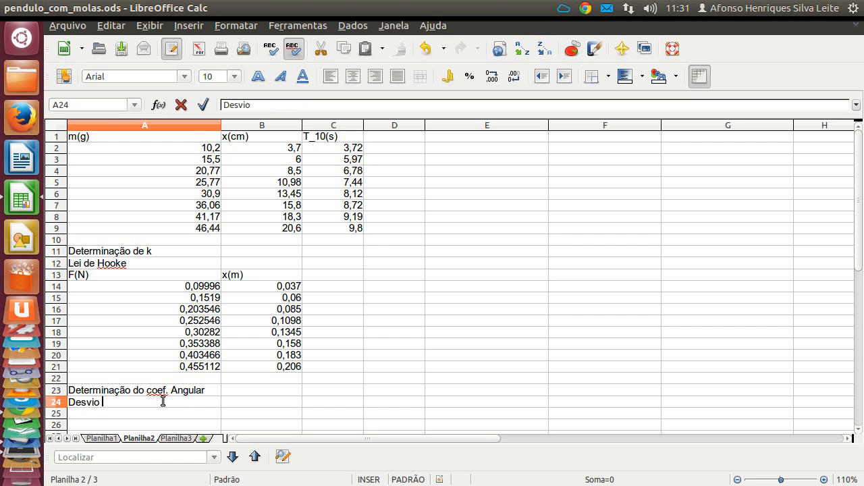
{"action": "type", "text": "padrão F"}
{"action": "key", "text": "Return"}
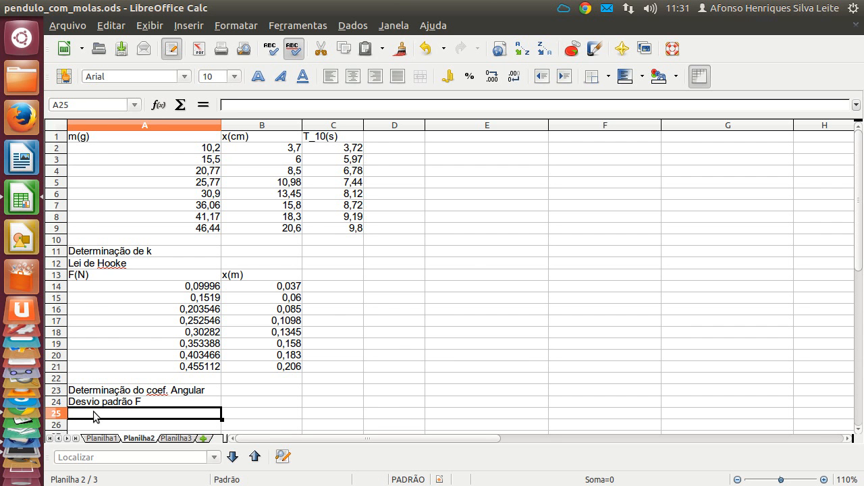
Step: Calculate the population standard deviation of the forces in cell A25 with the statistical function DESVPADP over A14:A21
{"action": "type", "text": "="}
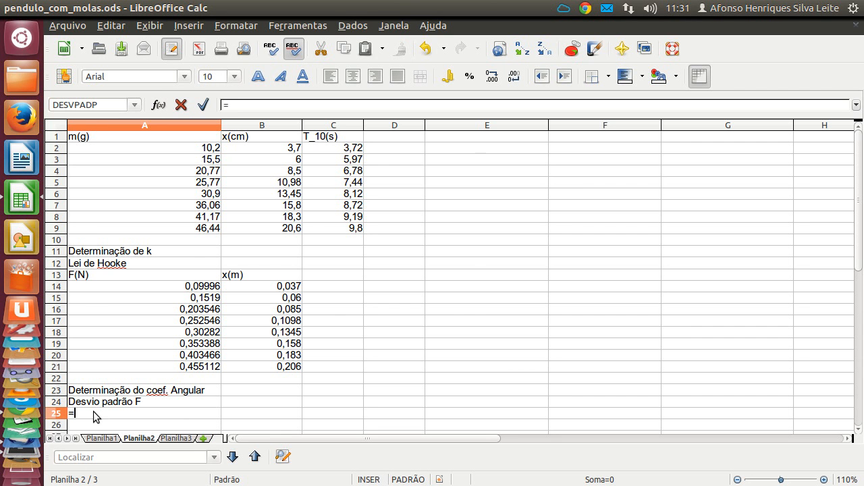
{"action": "left_click", "coordinate": [155, 105]}
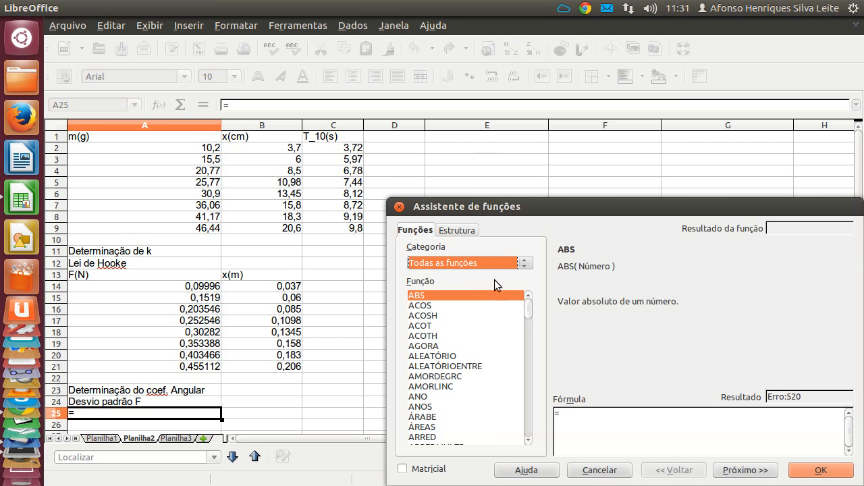
{"action": "left_click", "coordinate": [480, 264]}
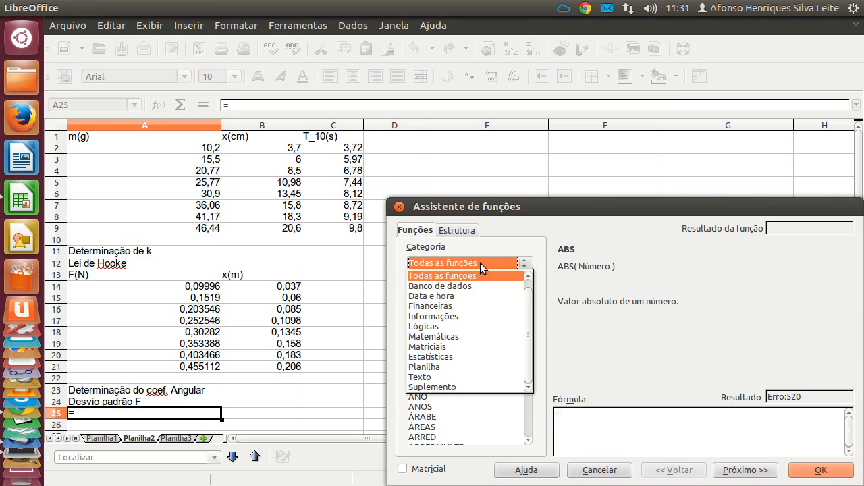
{"action": "left_click", "coordinate": [440, 357]}
{"action": "scroll", "coordinate": [442, 362], "scroll_direction": "down", "scroll_amount": 2}
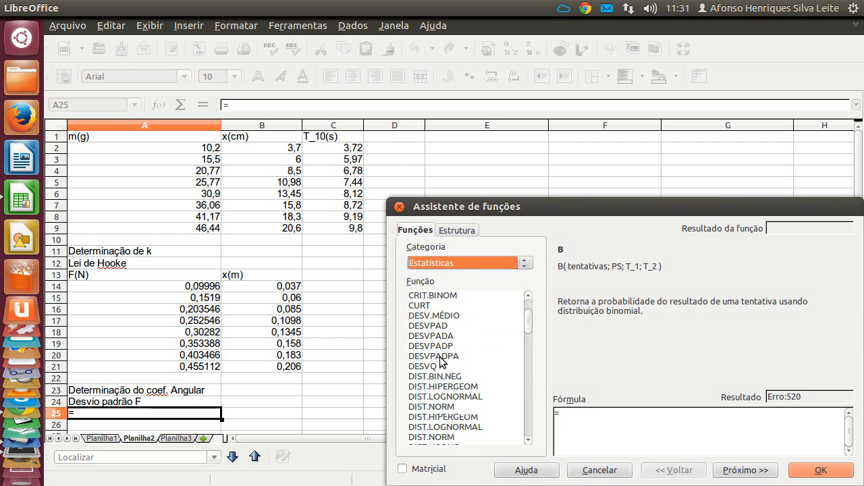
{"action": "left_click", "coordinate": [437, 345]}
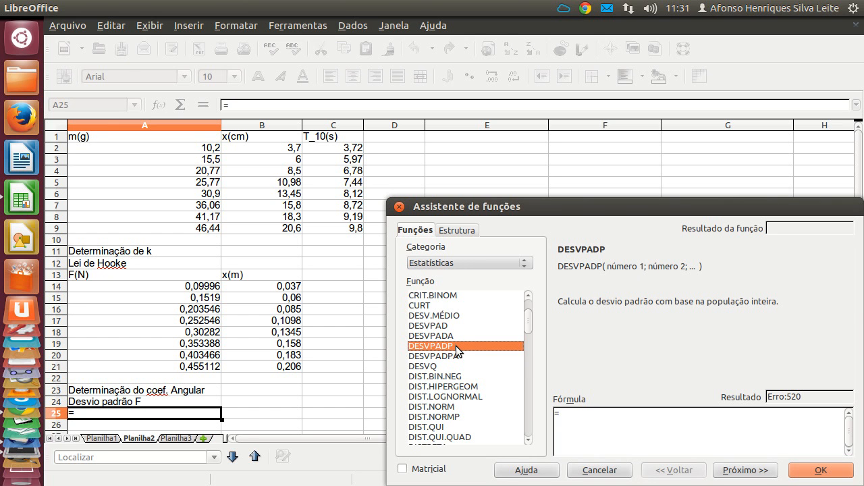
{"action": "left_click", "coordinate": [762, 470]}
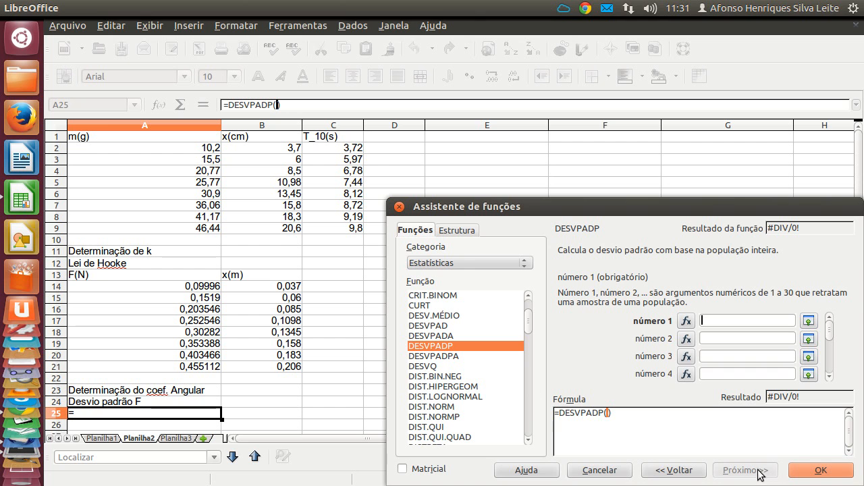
{"action": "left_click", "coordinate": [200, 288]}
{"action": "left_click_drag", "start_coordinate": [199, 288], "coordinate": [204, 368]}
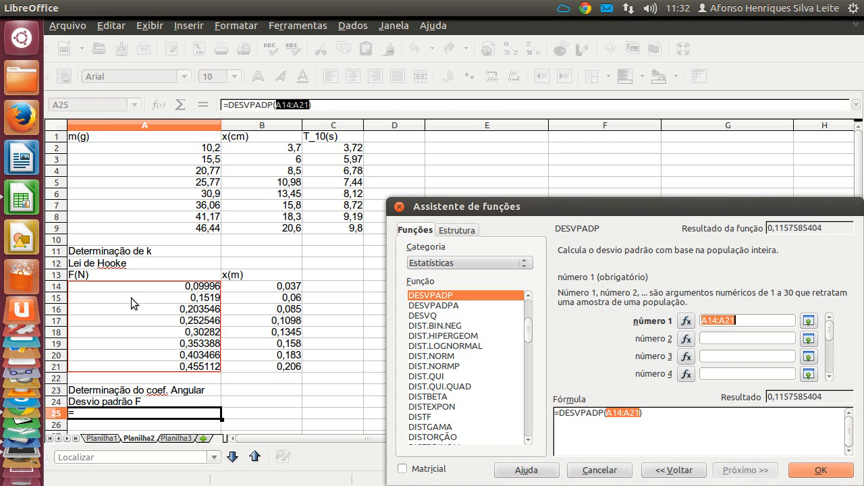
{"action": "left_click", "coordinate": [815, 472]}
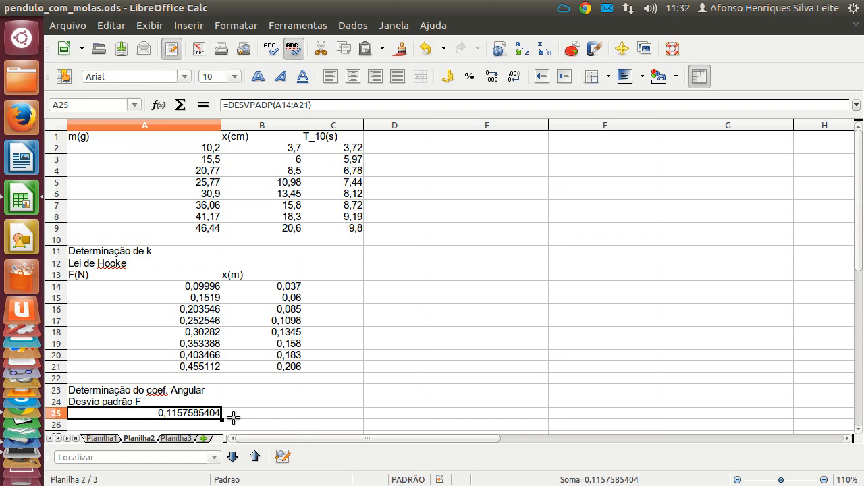
Step: Extend the DESVPADP formula from A25 into B25 and check that it references the displacements in B14:B21
{"action": "left_click_drag", "start_coordinate": [221, 419], "coordinate": [289, 418]}
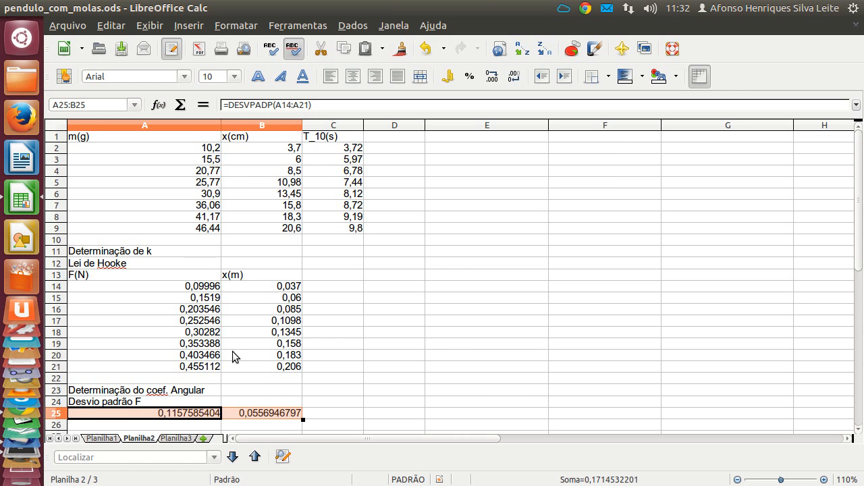
{"action": "left_click", "coordinate": [256, 415]}
{"action": "double_click", "coordinate": [242, 412]}
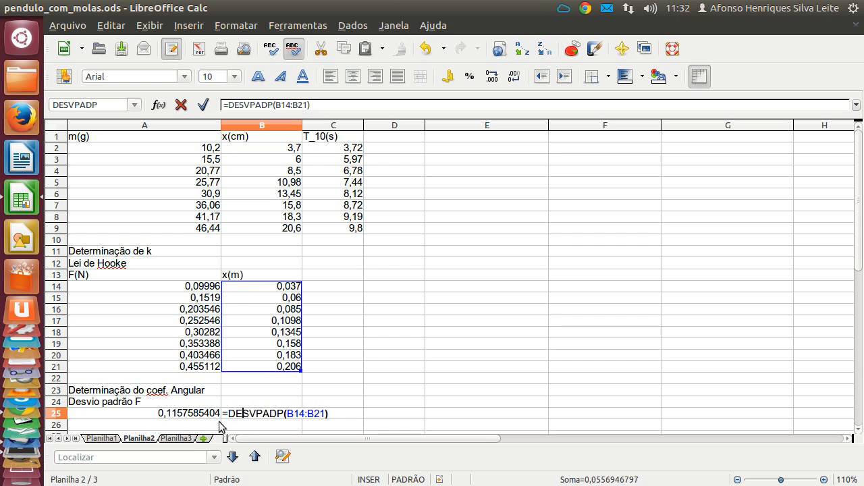
{"action": "key", "text": "Return"}
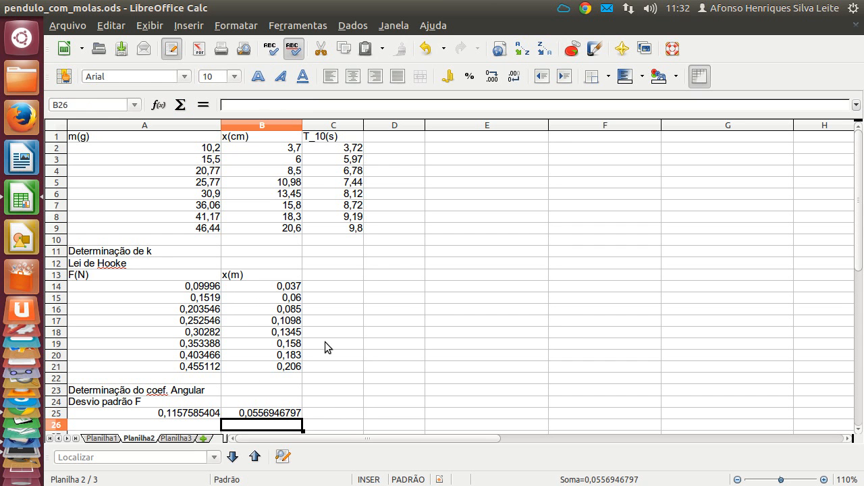
Step: Enter the label "Desvio padrão x" in cell B24, above the displacement standard deviation
{"action": "scroll", "coordinate": [322, 349], "scroll_direction": "down", "scroll_amount": 1}
{"action": "key", "text": "Up"}
{"action": "key", "text": "Up"}
{"action": "type", "text": "Desvio padrão x"}
{"action": "key", "text": "Return"}
Step: Enter the label "Correlação" in cell A27, below the standard deviations
{"action": "key", "text": "Left"}
{"action": "key", "text": "Down"}
{"action": "key", "text": "Down"}
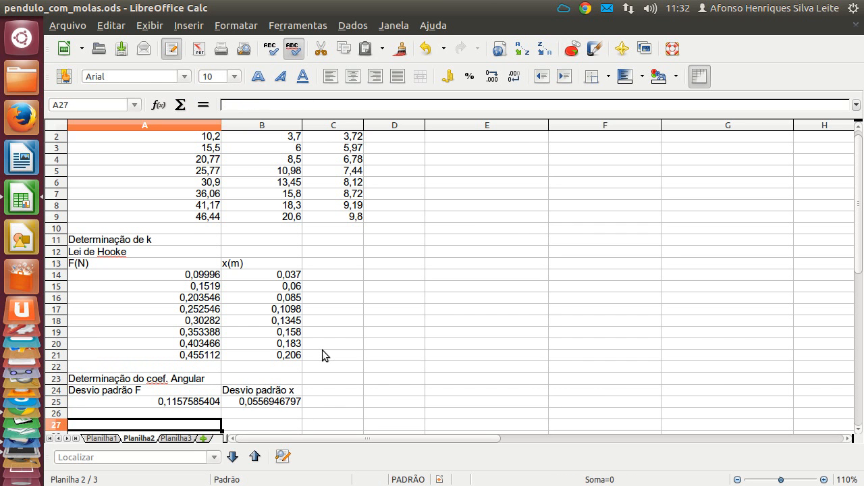
{"action": "type", "text": "Correlaçã"}
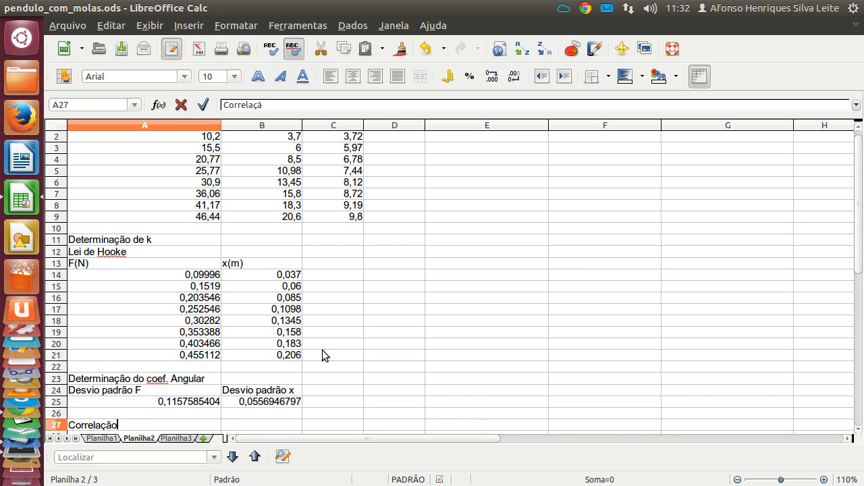
{"action": "type", "text": "o"}
{"action": "key", "text": "Return"}
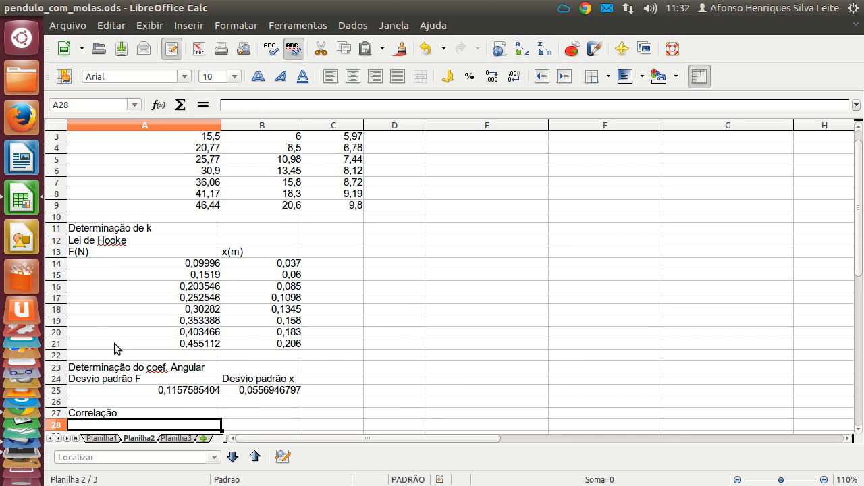
Step: Calculate the correlation between forces A14:A21 and displacements B14:B21 in cell A28 with the statistical function CORREL
{"action": "type", "text": "="}
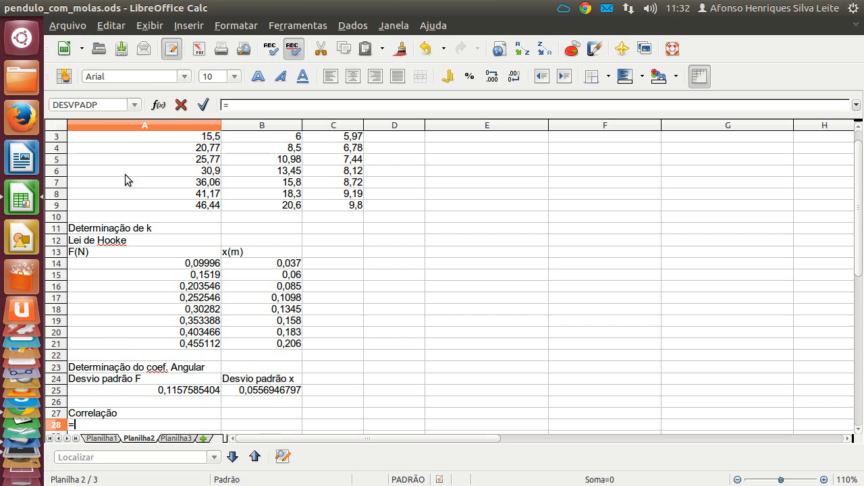
{"action": "left_click", "coordinate": [159, 105]}
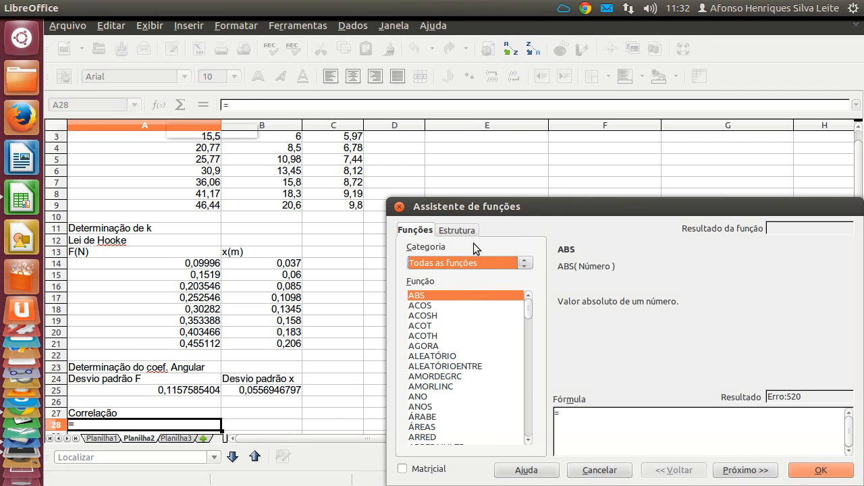
{"action": "left_click", "coordinate": [460, 263]}
{"action": "left_click", "coordinate": [479, 358]}
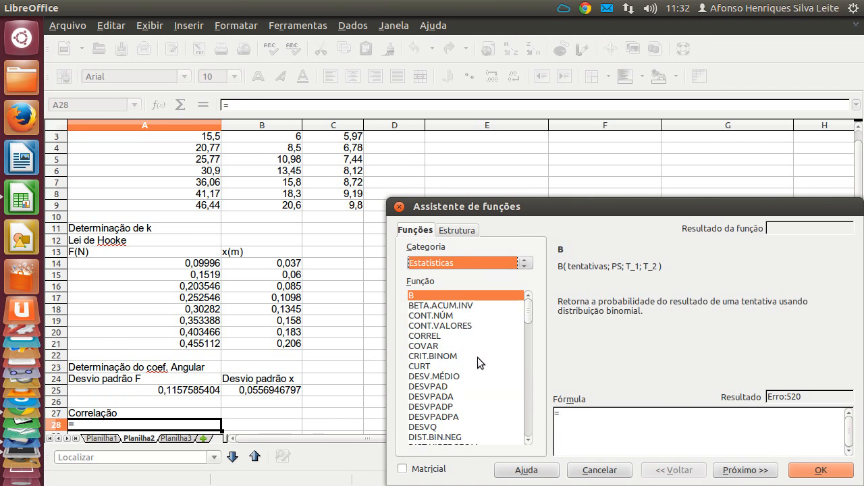
{"action": "left_click", "coordinate": [466, 336]}
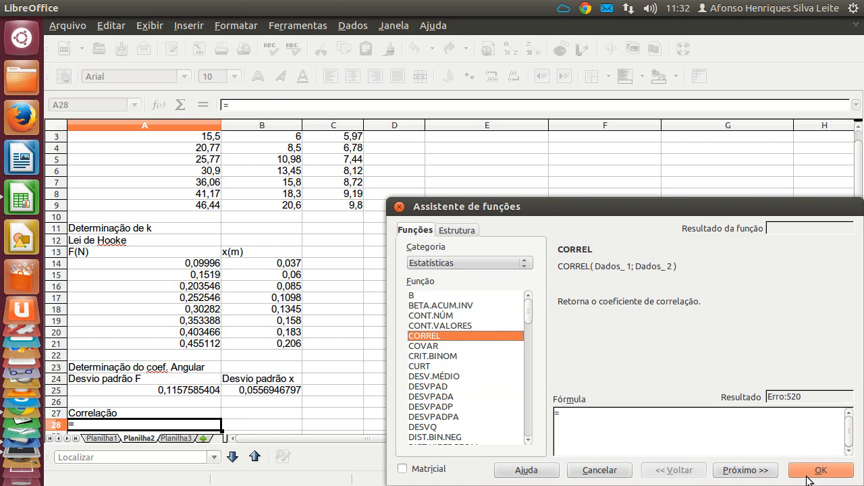
{"action": "left_click", "coordinate": [765, 471]}
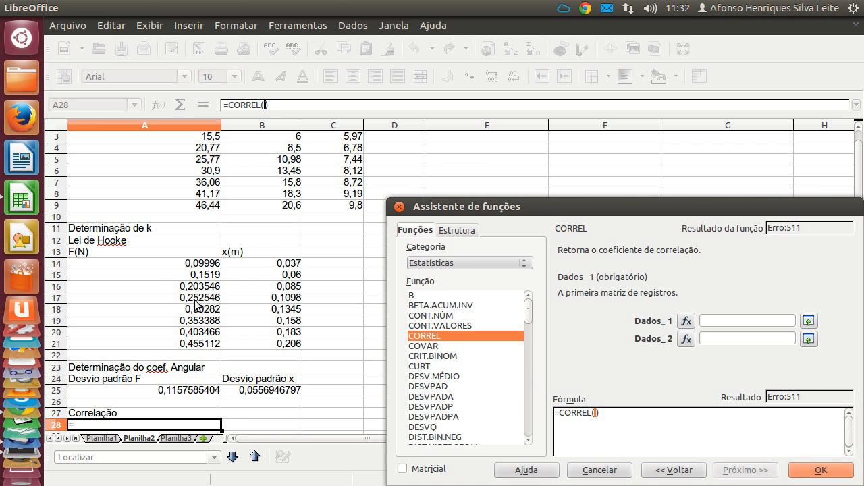
{"action": "left_click_drag", "start_coordinate": [183, 265], "coordinate": [181, 345]}
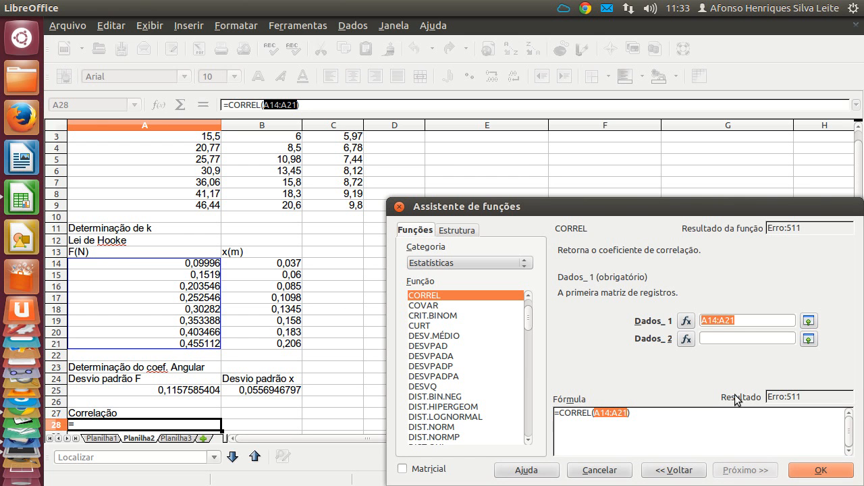
{"action": "left_click", "coordinate": [712, 343]}
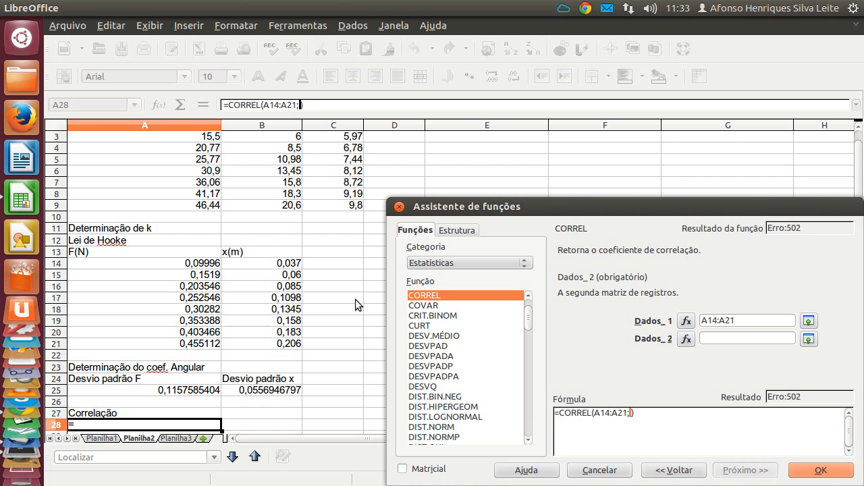
{"action": "left_click", "coordinate": [248, 265]}
{"action": "left_click_drag", "start_coordinate": [248, 265], "coordinate": [252, 340]}
{"action": "left_click", "coordinate": [821, 470]}
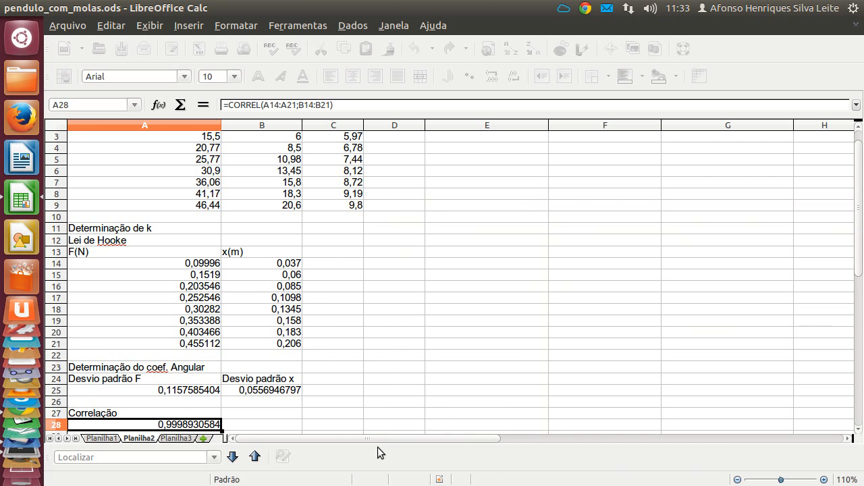
Step: Enter the label "k" in cell A30, leaving one blank row below the correlation result
{"action": "scroll", "coordinate": [183, 408], "scroll_direction": "down", "scroll_amount": 2}
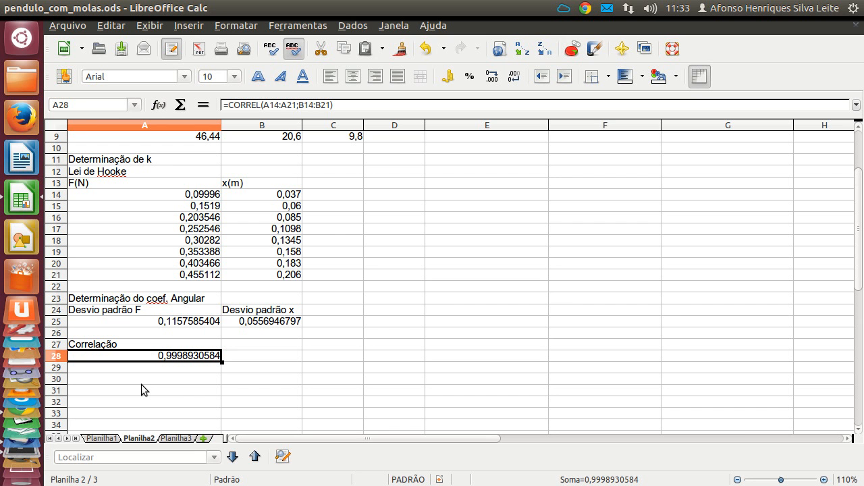
{"action": "left_click", "coordinate": [124, 370]}
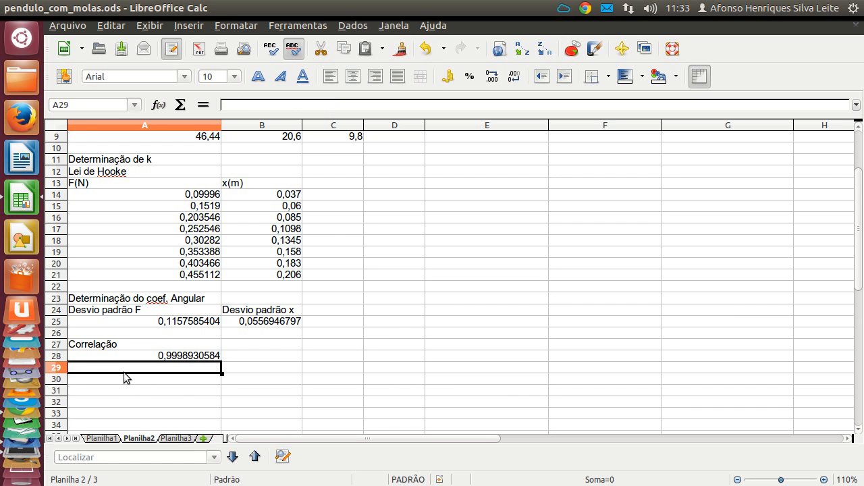
{"action": "left_click", "coordinate": [124, 378]}
{"action": "type", "text": "k"}
{"action": "key", "text": "Return"}
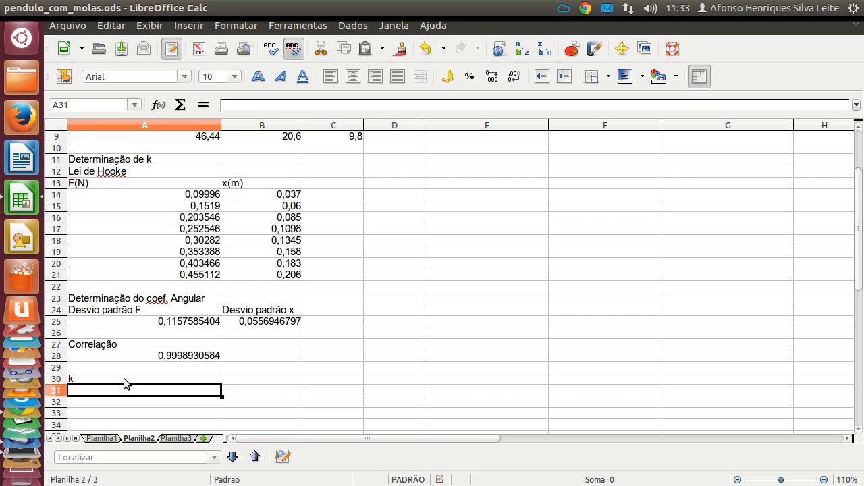
Step: Calculate the spring constant in cell A31 with the formula =A28*A25/B25
{"action": "type", "text": "="}
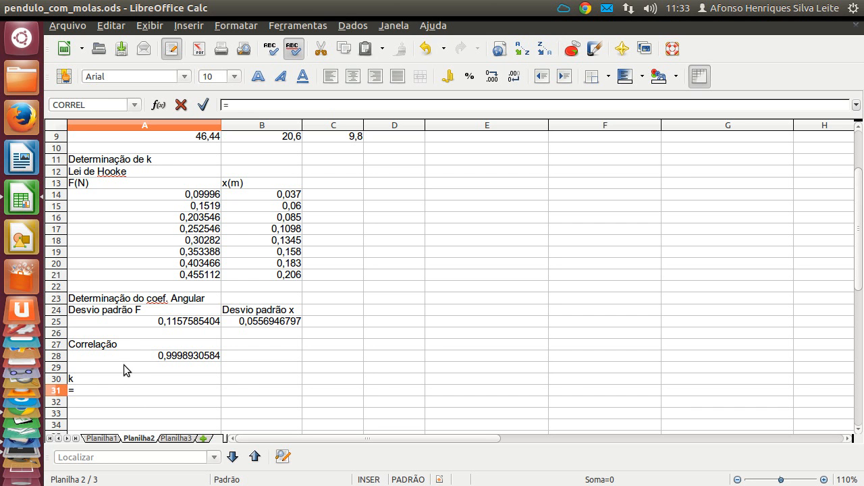
{"action": "left_click", "coordinate": [122, 358]}
{"action": "type", "text": "*"}
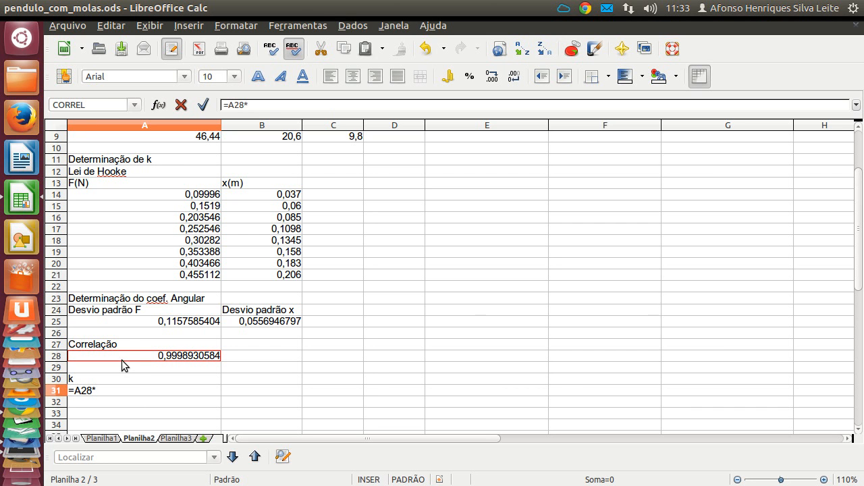
{"action": "left_click", "coordinate": [122, 318]}
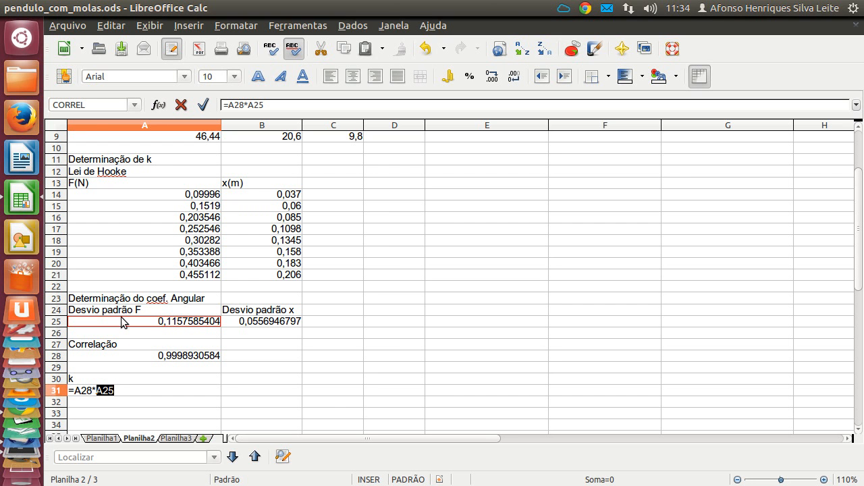
{"action": "type", "text": "/"}
{"action": "left_click", "coordinate": [231, 321]}
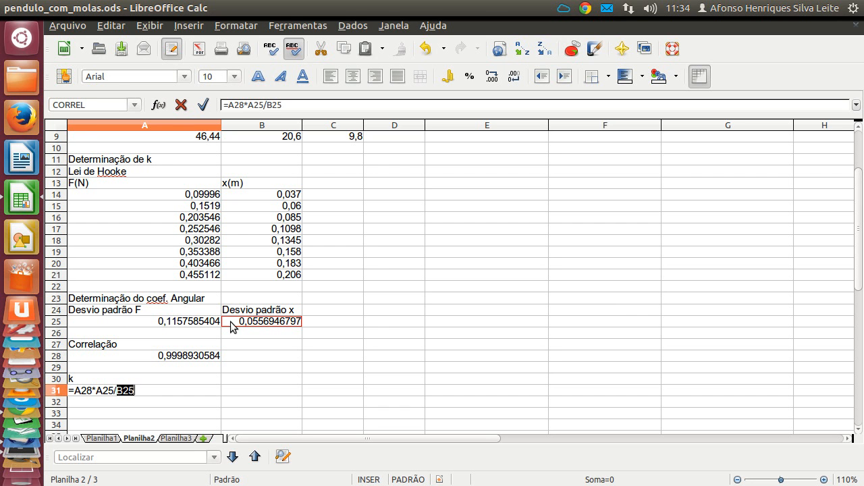
{"action": "key", "text": "Return"}
{"action": "left_click", "coordinate": [187, 391]}
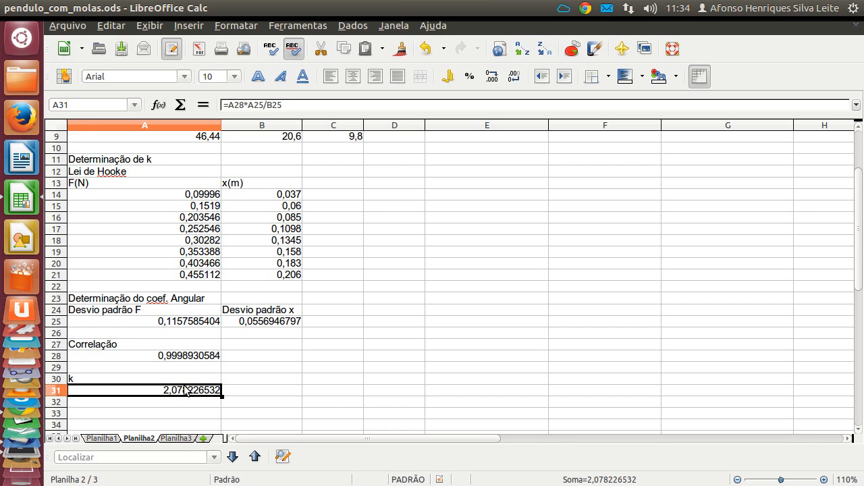
Step: Enter the headings "Determinação de k" in cell E11 and "MHS" in cell E12 for a second calculation block
{"action": "scroll", "coordinate": [411, 239], "scroll_direction": "up", "scroll_amount": 1}
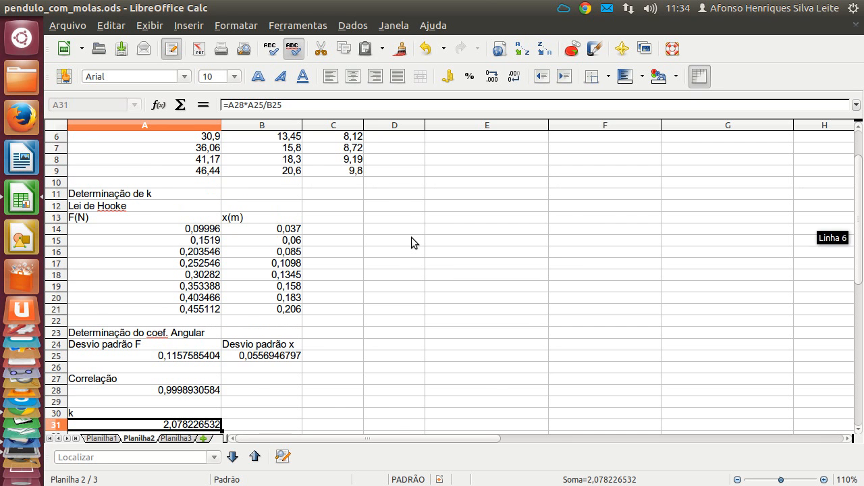
{"action": "left_click", "coordinate": [454, 209]}
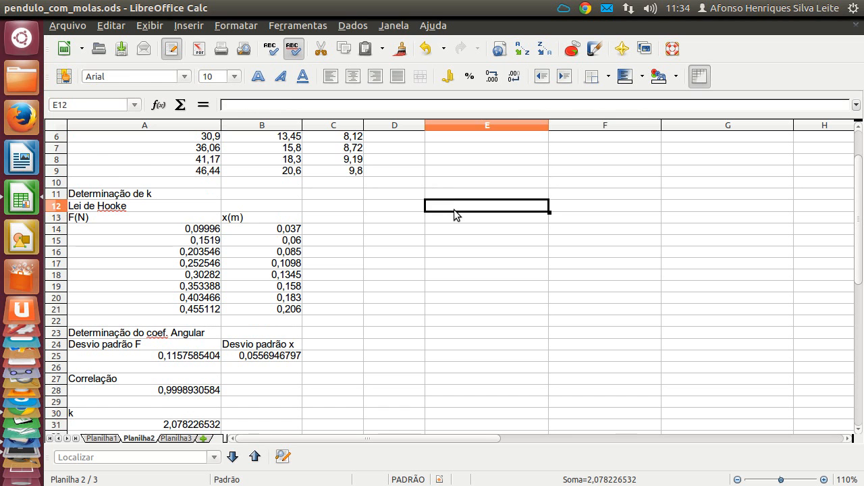
{"action": "left_click", "coordinate": [446, 195]}
{"action": "type", "text": "D"}
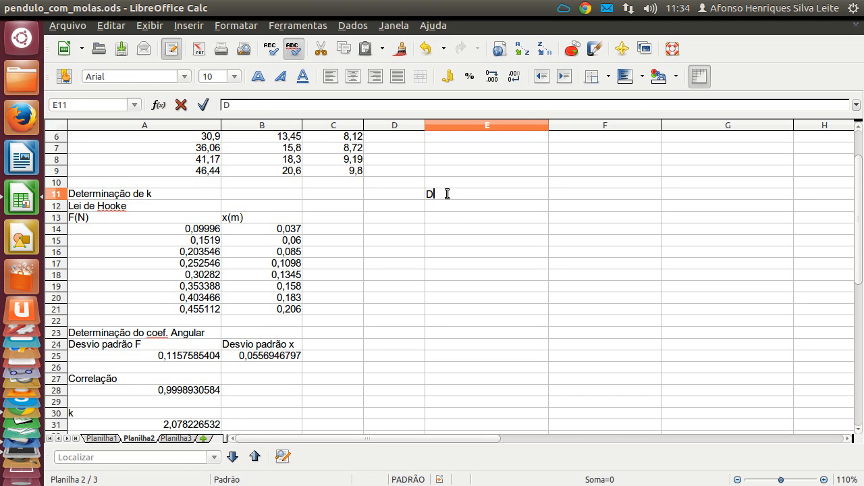
{"action": "type", "text": "etermina"}
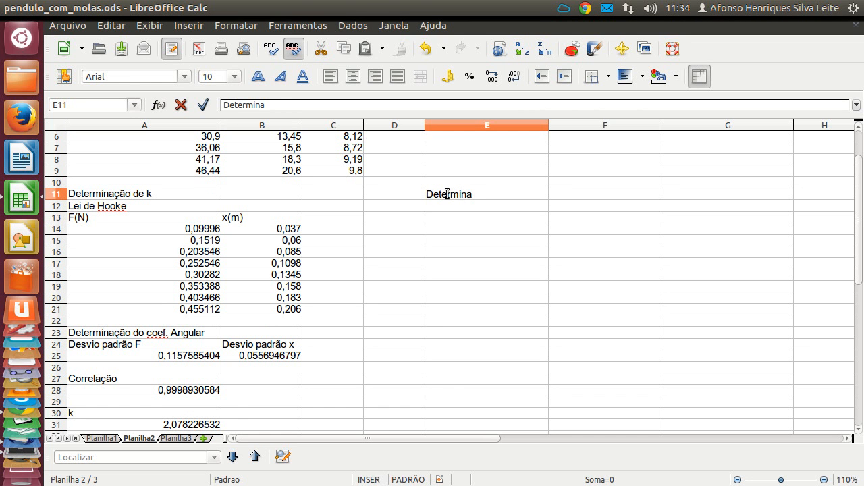
{"action": "type", "text": "ção de k"}
{"action": "key", "text": "Return"}
{"action": "type", "text": "MHS"}
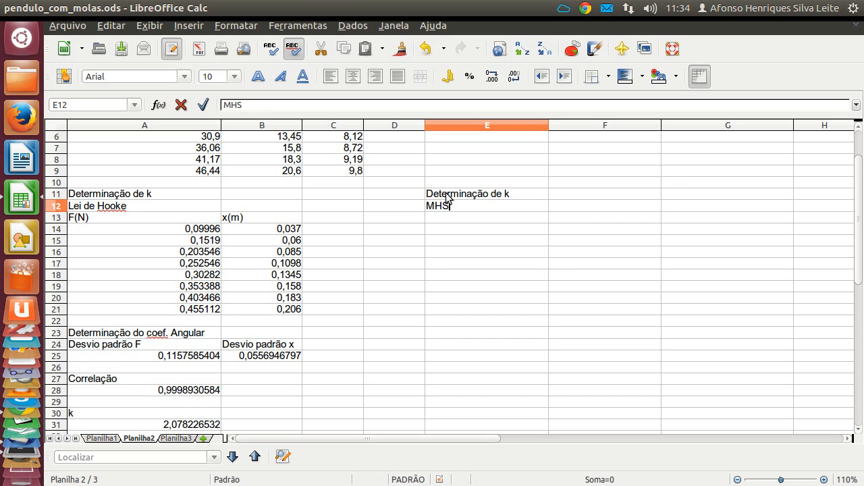
{"action": "key", "text": "Return"}
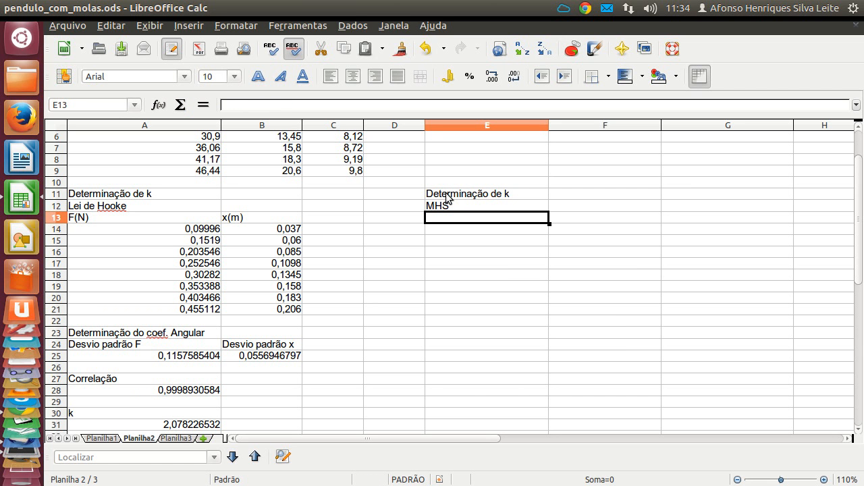
Step: Enter the column label "T(s)" in cell E13, under the MHS heading
{"action": "scroll", "coordinate": [448, 197], "scroll_direction": "up", "scroll_amount": 2}
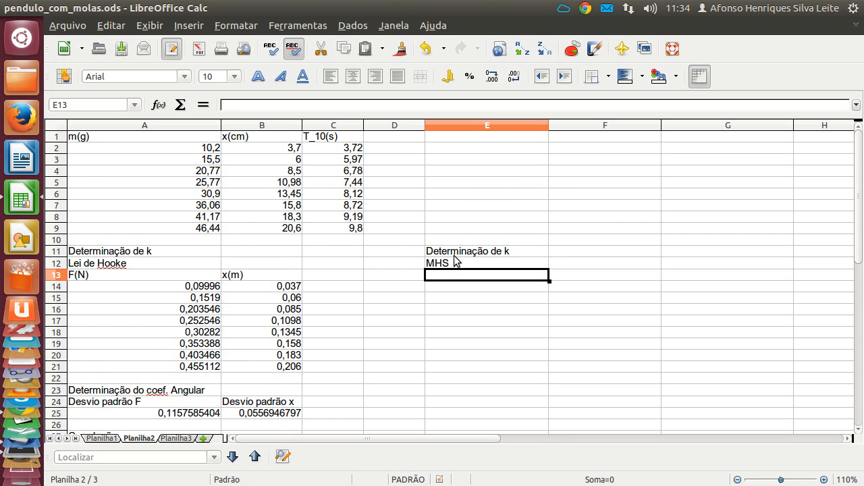
{"action": "type", "text": "T"}
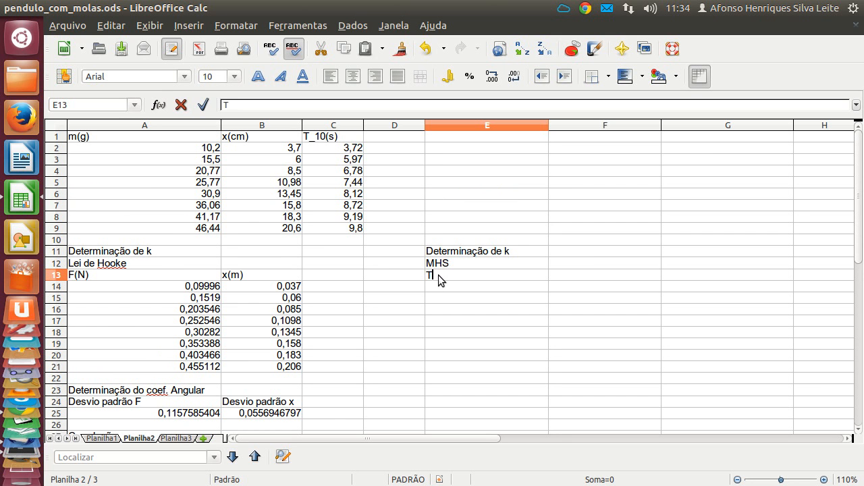
{"action": "type", "text": "(s)"}
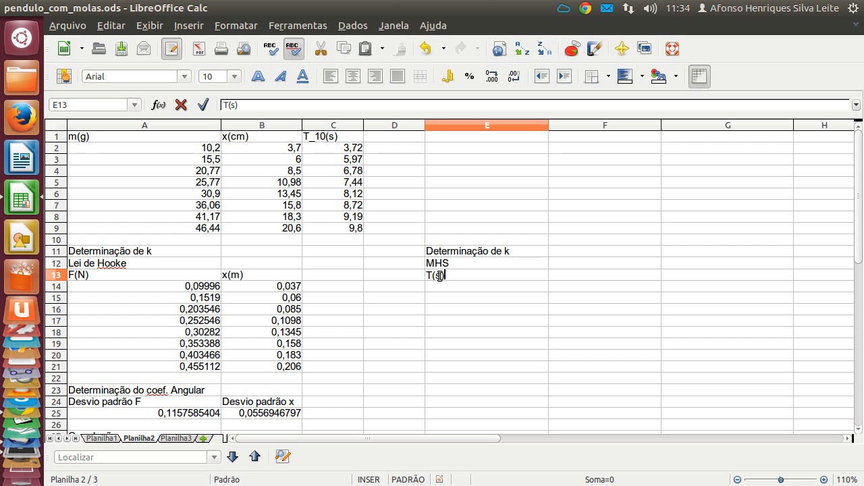
{"action": "key", "text": "Return"}
Step: Calculate the period of one oscillation in E14 with =C2/10 and fill the formula down to E21
{"action": "type", "text": "="}
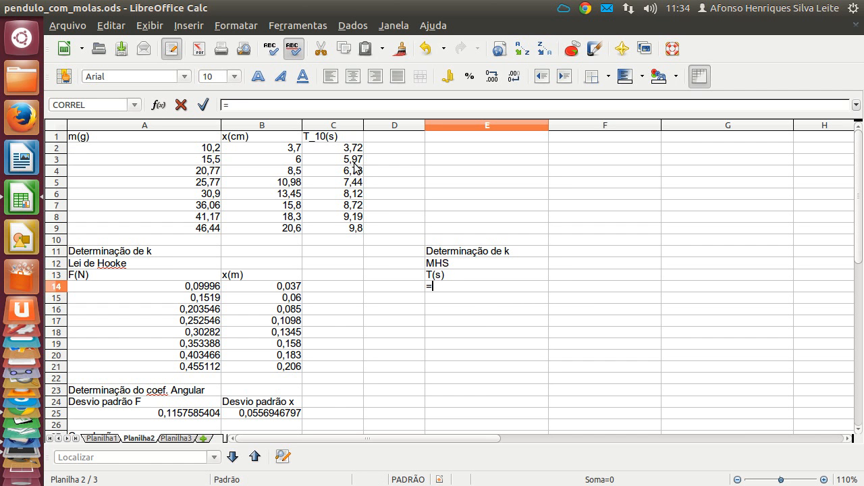
{"action": "left_click", "coordinate": [346, 148]}
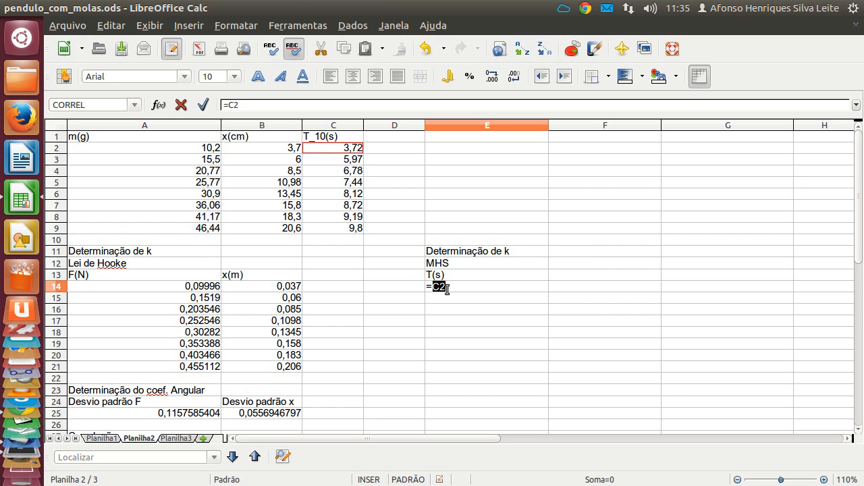
{"action": "type", "text": "/10"}
{"action": "key", "text": "Return"}
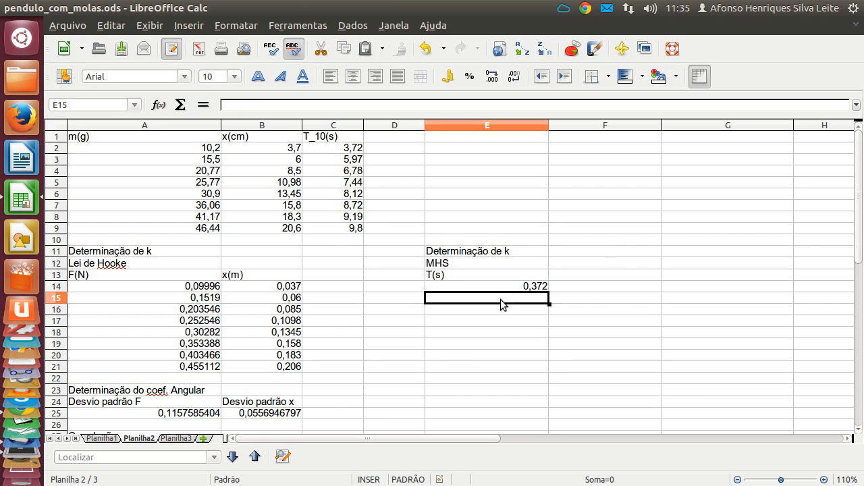
{"action": "left_click", "coordinate": [540, 291]}
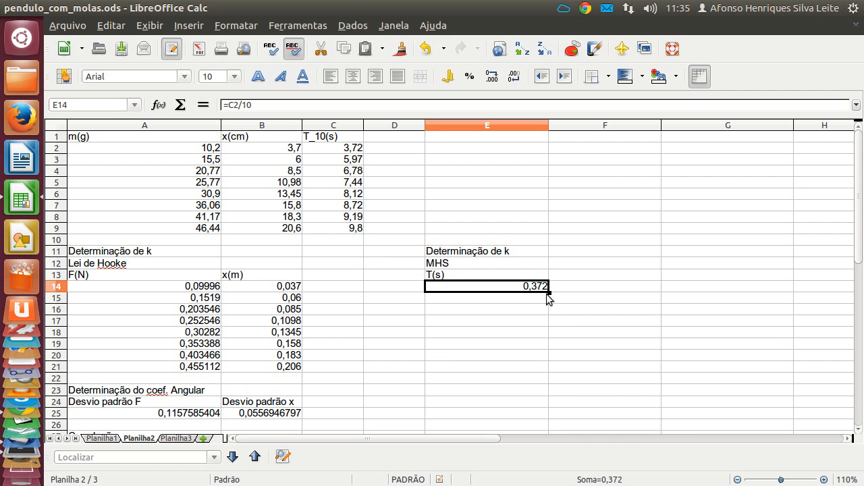
{"action": "left_click_drag", "start_coordinate": [547, 293], "coordinate": [537, 369]}
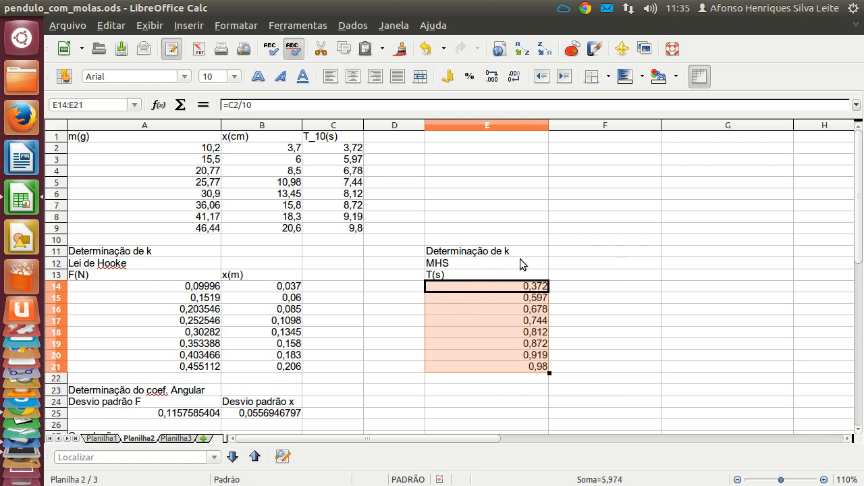
Step: Enter the column label "T^2(s^2)" in cell F13, beside the period column
{"action": "left_click", "coordinate": [571, 278]}
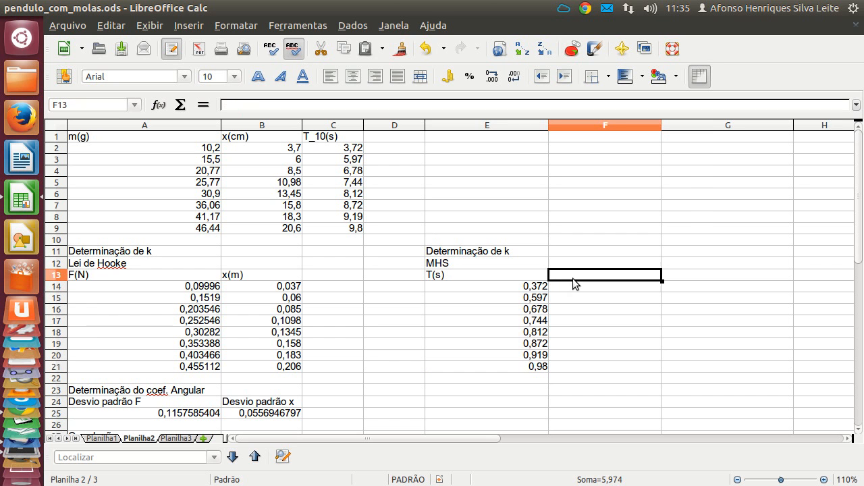
{"action": "type", "text": "T^"}
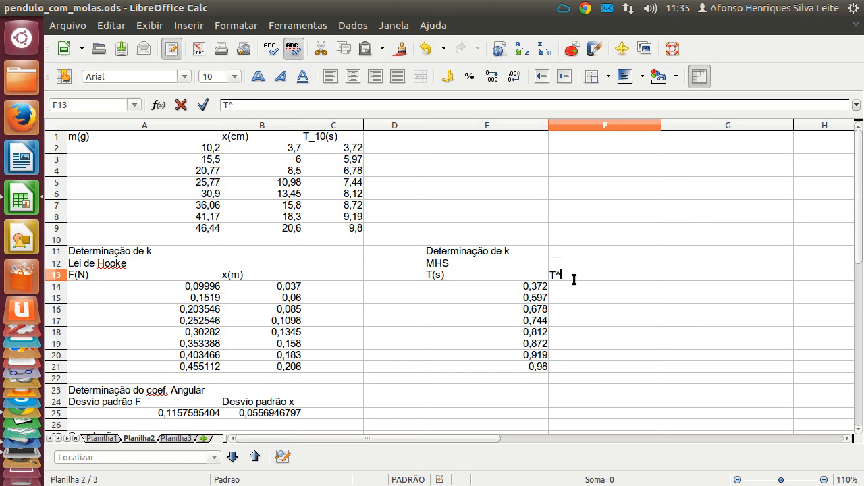
{"action": "type", "text": "2(s^2)"}
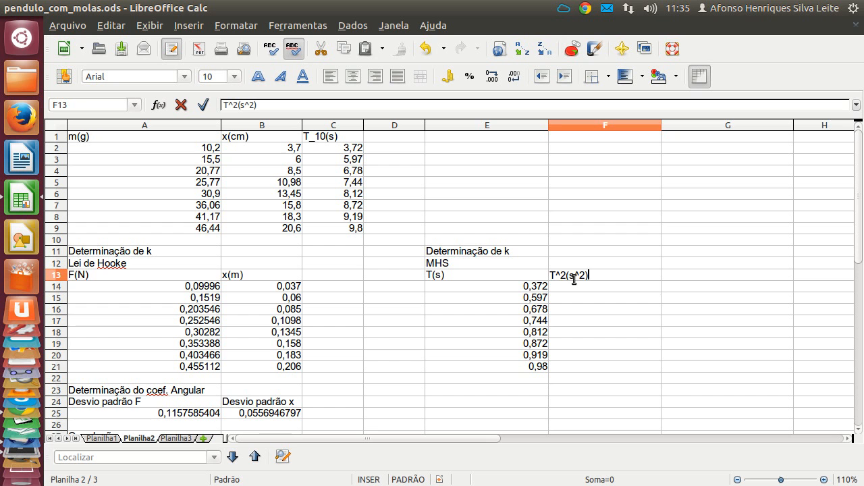
{"action": "key", "text": "Return"}
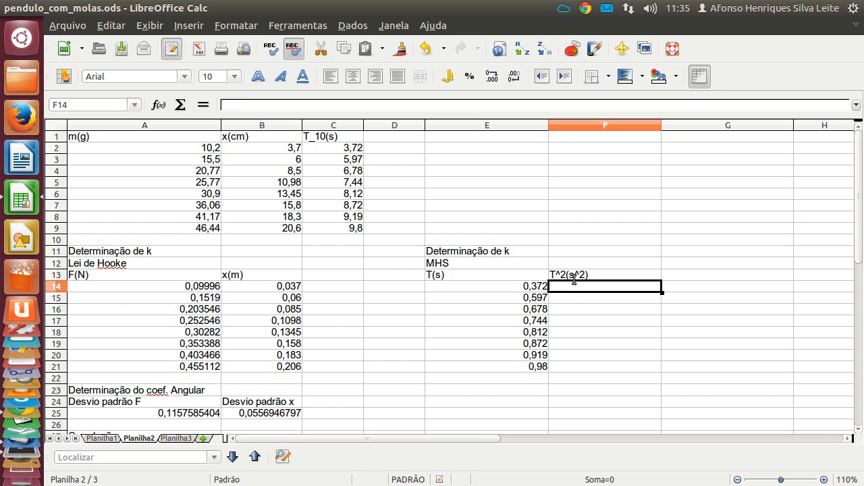
Step: Calculate the squared period in F14 with =E14^2 and fill the formula down to F21
{"action": "type", "text": "="}
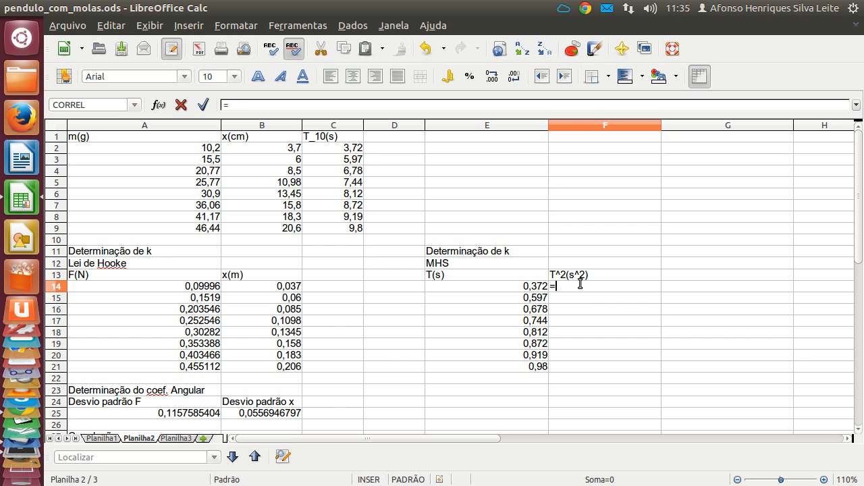
{"action": "left_click", "coordinate": [542, 288]}
{"action": "type", "text": "^2"}
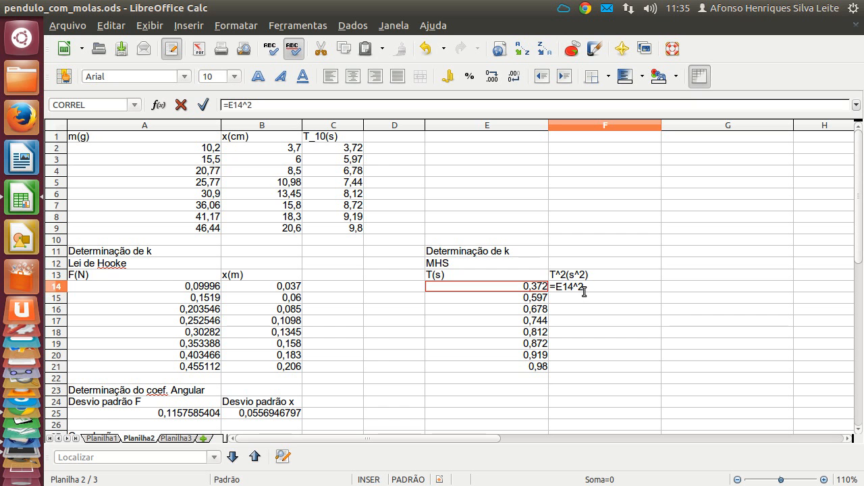
{"action": "key", "text": "Return"}
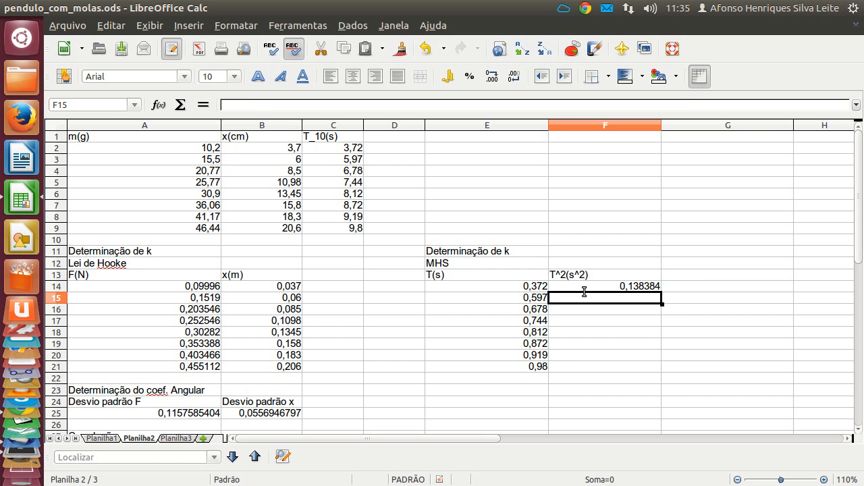
{"action": "left_click", "coordinate": [654, 288]}
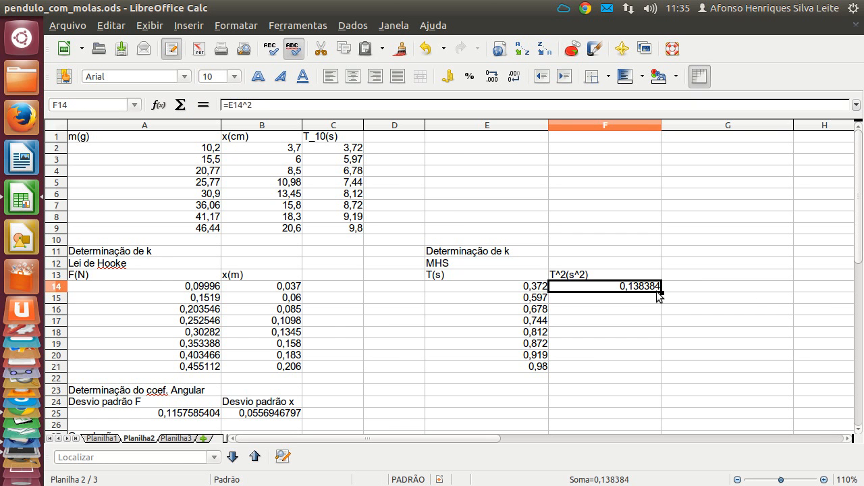
{"action": "left_click_drag", "start_coordinate": [662, 295], "coordinate": [659, 370]}
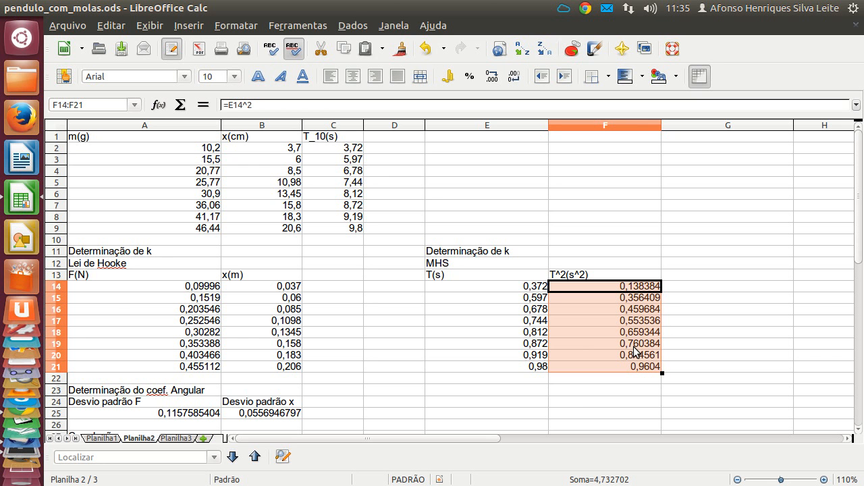
Step: Enter the column label "m(kg)" in cell G13, beside the squared-period column
{"action": "left_click", "coordinate": [685, 275]}
{"action": "type", "text": "m"}
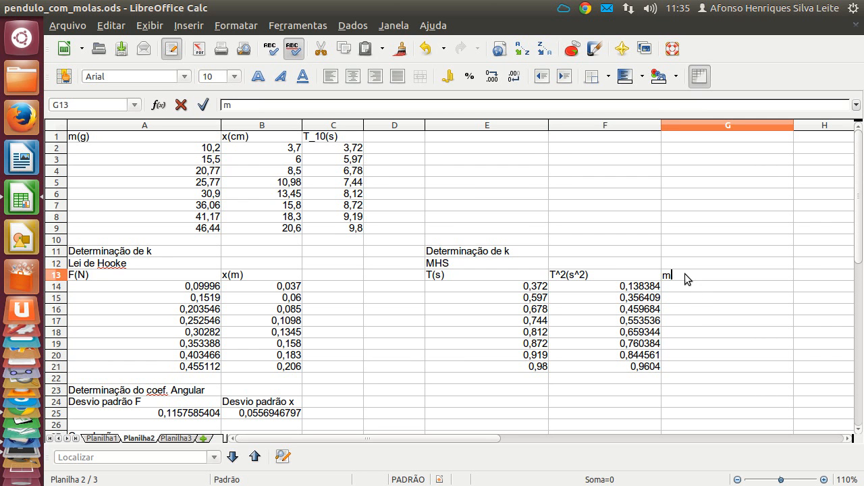
{"action": "type", "text": "(kg"}
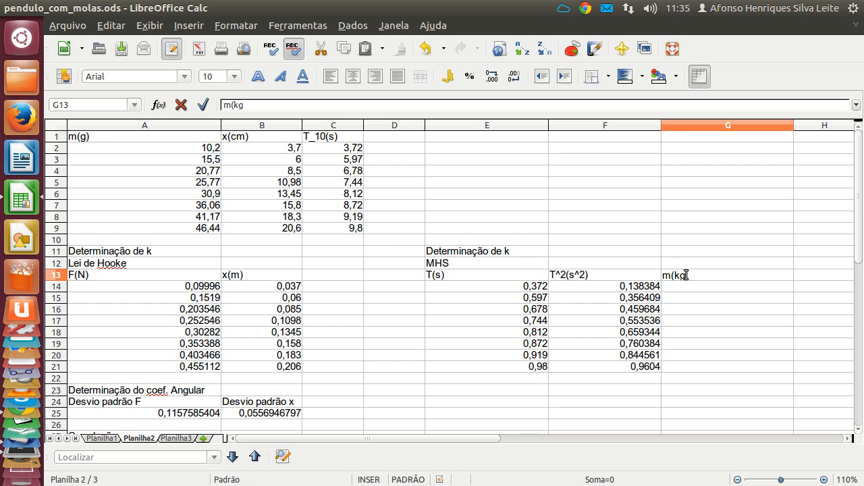
{"action": "type", "text": ")"}
{"action": "key", "text": "Return"}
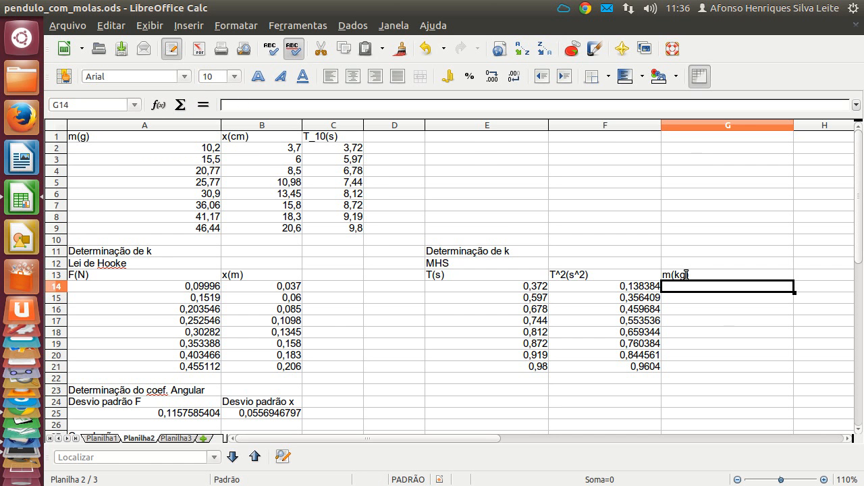
Step: Convert the masses to kilograms in G14 with =A2*1e-3 and fill the formula down to G21
{"action": "type", "text": "="}
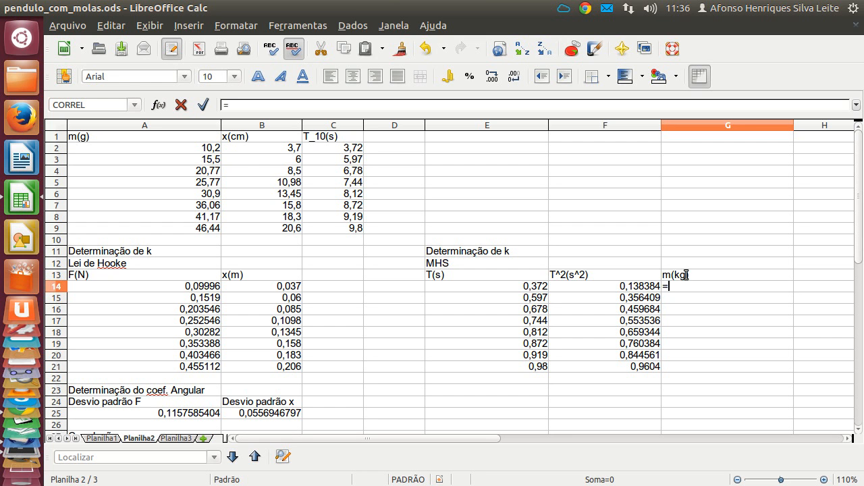
{"action": "left_click", "coordinate": [214, 149]}
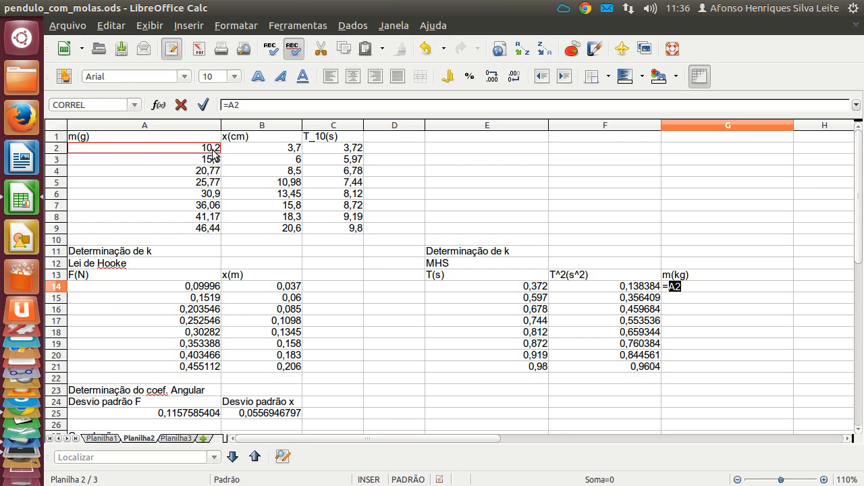
{"action": "type", "text": "*1e-3"}
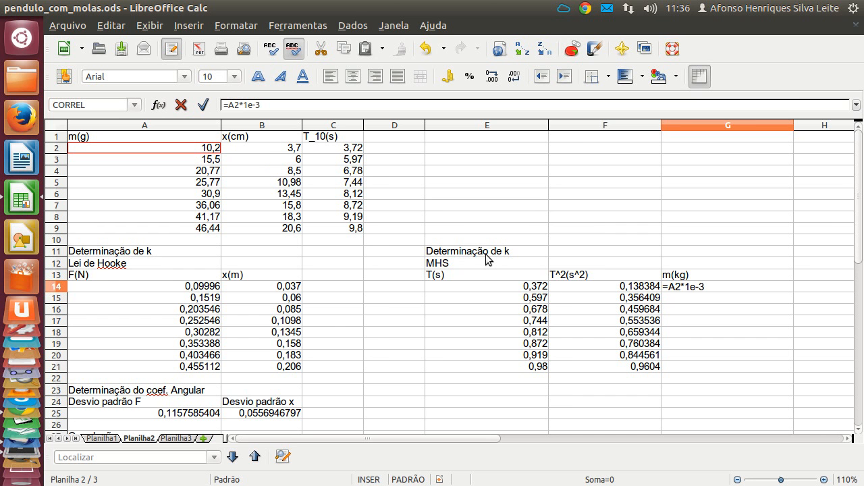
{"action": "key", "text": "Return"}
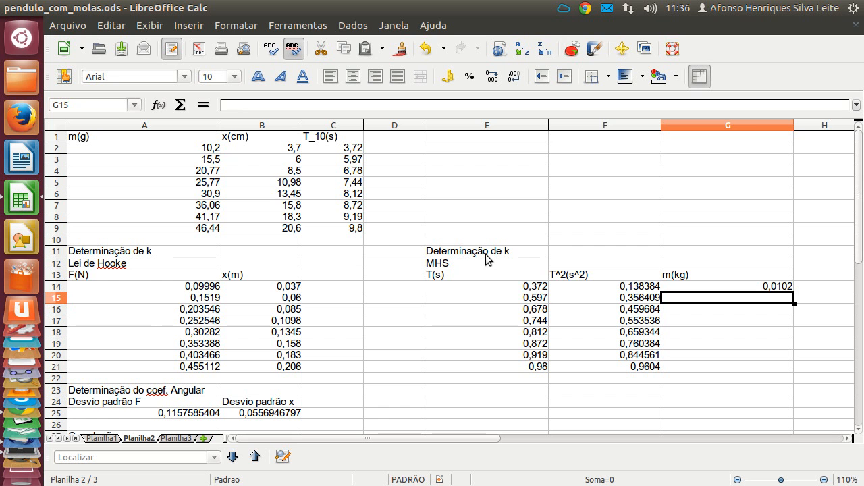
{"action": "left_click", "coordinate": [787, 295]}
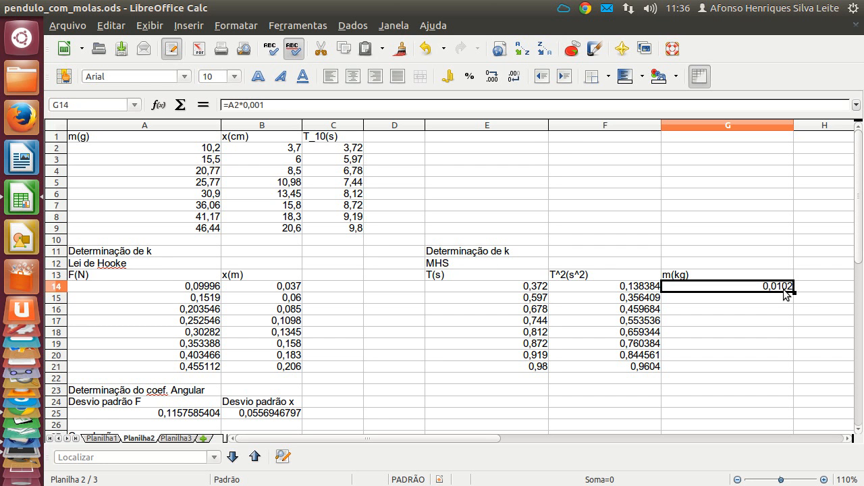
{"action": "left_click_drag", "start_coordinate": [794, 293], "coordinate": [778, 370]}
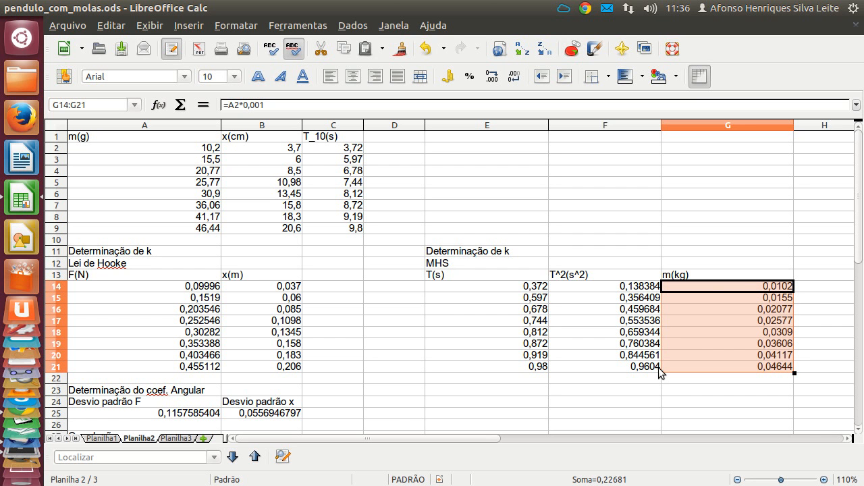
Step: Plot mass against squared period from F14:G21 as an XY scatter chart with points only
{"action": "left_click_drag", "start_coordinate": [627, 287], "coordinate": [743, 364]}
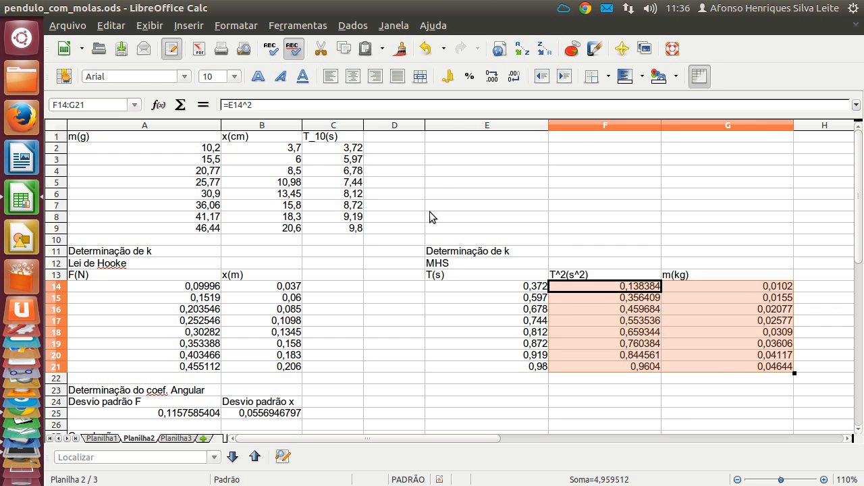
{"action": "left_click", "coordinate": [573, 50]}
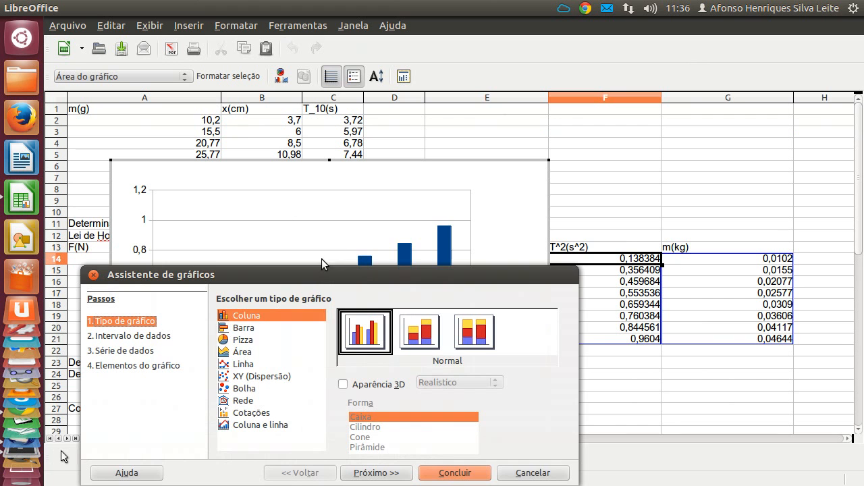
{"action": "left_click_drag", "start_coordinate": [311, 279], "coordinate": [322, 216]}
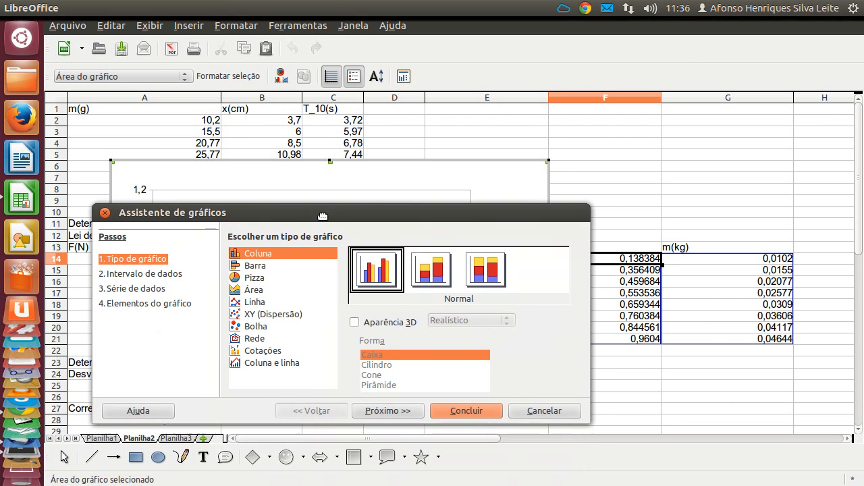
{"action": "left_click", "coordinate": [254, 314]}
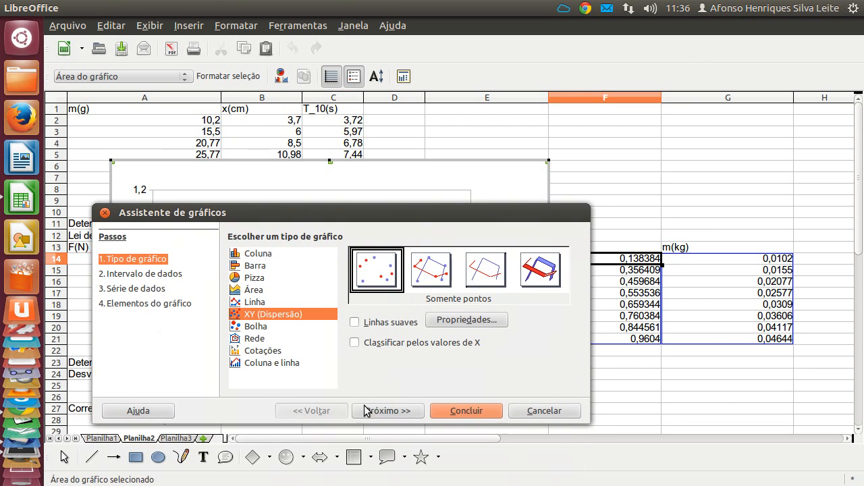
{"action": "left_click", "coordinate": [441, 411]}
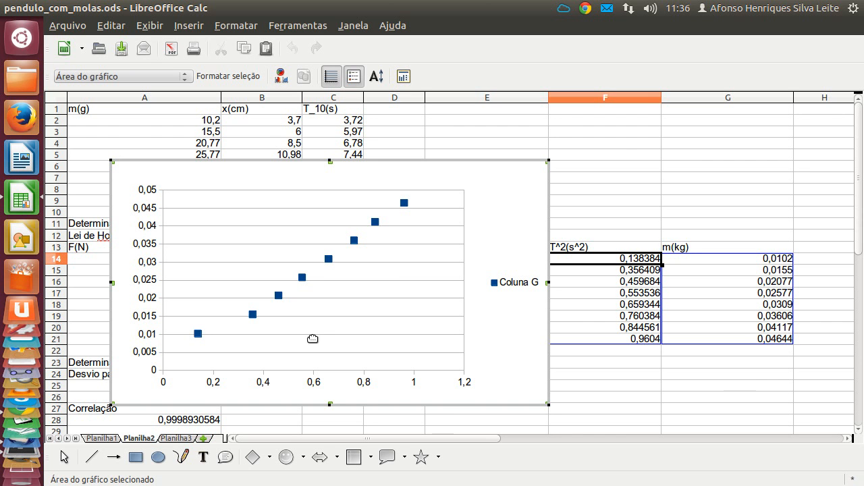
{"action": "mouse_move", "coordinate": [198, 330]}
{"action": "mouse_move", "coordinate": [197, 336]}
Step: Delete the scatter chart of mass against squared period from the sheet
{"action": "left_click", "coordinate": [620, 364]}
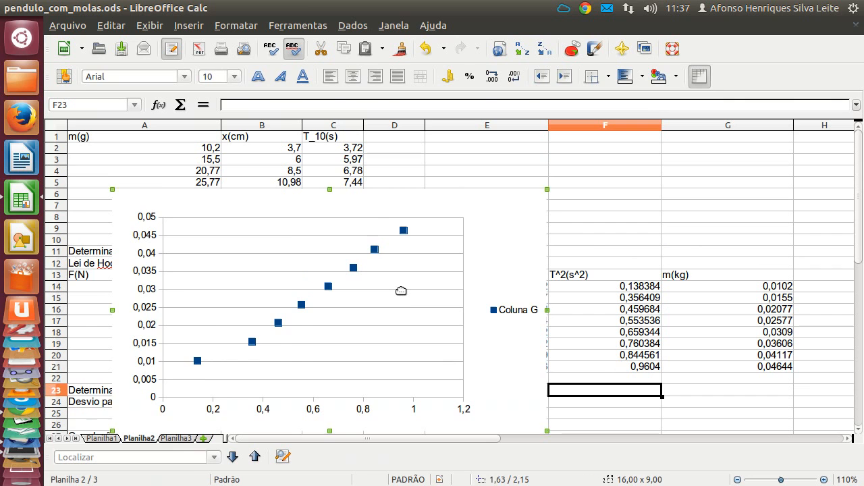
{"action": "left_click", "coordinate": [401, 291]}
{"action": "key", "text": "Escape"}
Step: Enter the heading "Determinação do coef. Angular" in cell E23 and widen column E to fit it
{"action": "scroll", "coordinate": [401, 291], "scroll_direction": "down", "scroll_amount": 2}
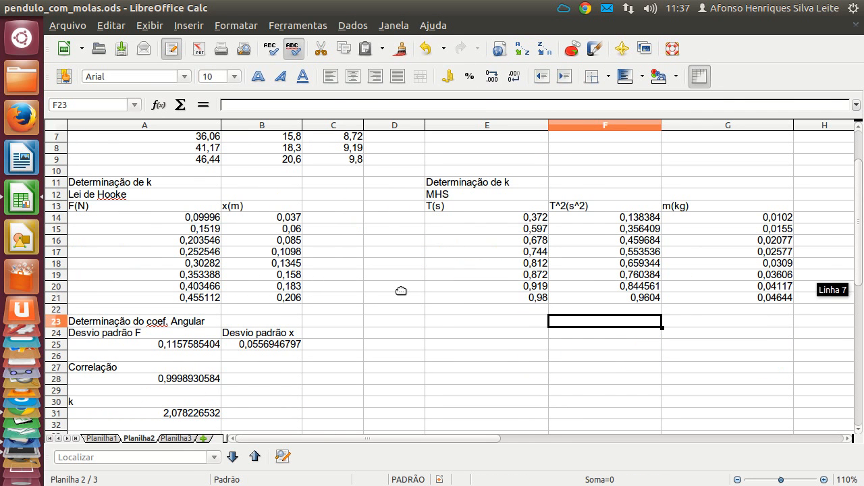
{"action": "left_click", "coordinate": [467, 322]}
{"action": "type", "text": "Dete"}
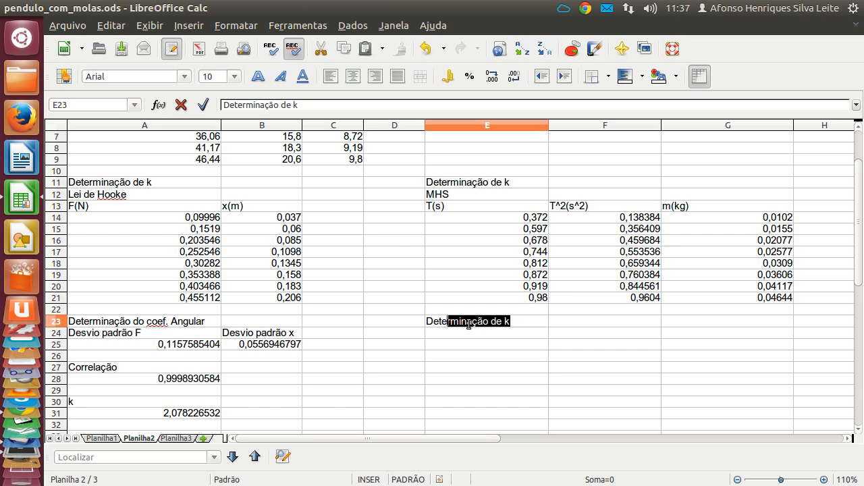
{"action": "type", "text": "rminação do coef"}
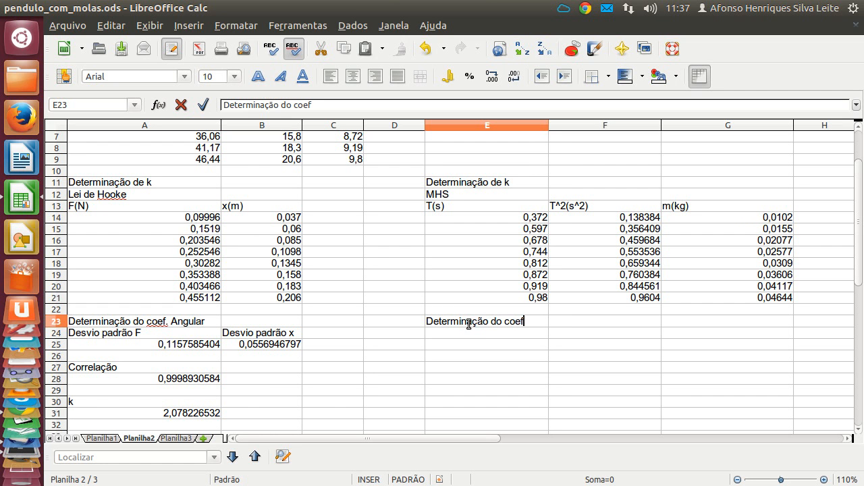
{"action": "type", "text": ". angular"}
{"action": "key", "text": "Return"}
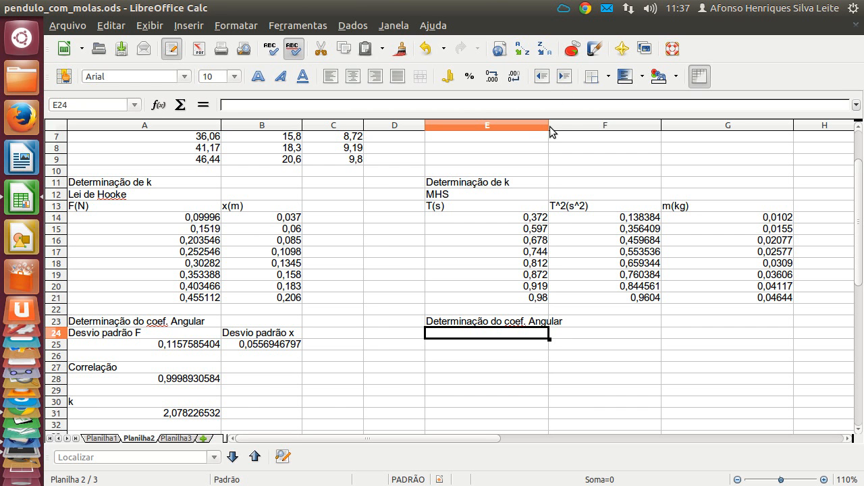
{"action": "left_click_drag", "start_coordinate": [549, 125], "coordinate": [574, 124]}
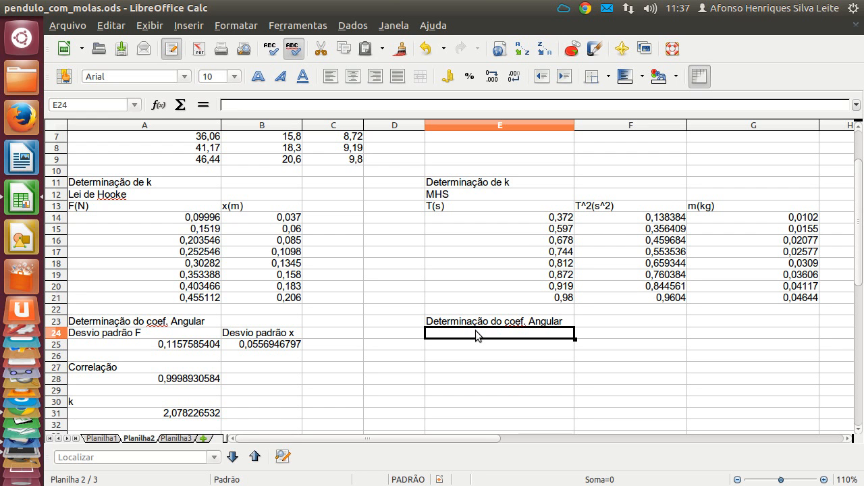
Step: Enter the label "Desvio padrão T^2" in cell E24, under the angular coefficient heading
{"action": "type", "text": "Desvio"}
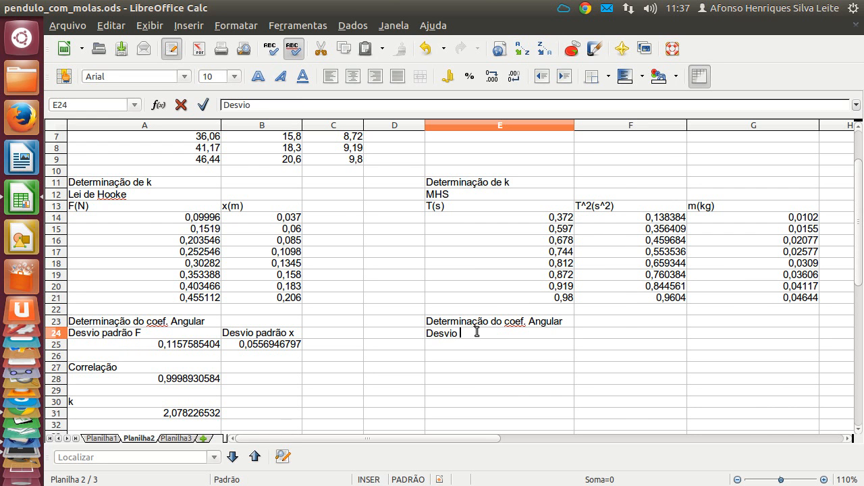
{"action": "type", "text": " padrão"}
{"action": "key", "text": "BackSpace"}
{"action": "key", "text": "BackSpace"}
{"action": "key", "text": "BackSpace"}
{"action": "type", "text": "õ"}
{"action": "key", "text": "BackSpace"}
{"action": "key", "text": "BackSpace"}
{"action": "key", "text": "BackSpace"}
{"action": "type", "text": "ão"}
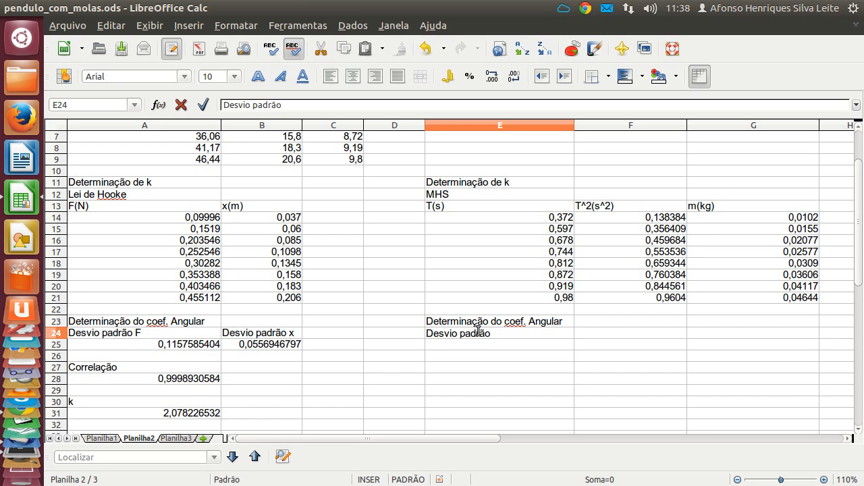
{"action": "type", "text": " T^2"}
{"action": "key", "text": "Return"}
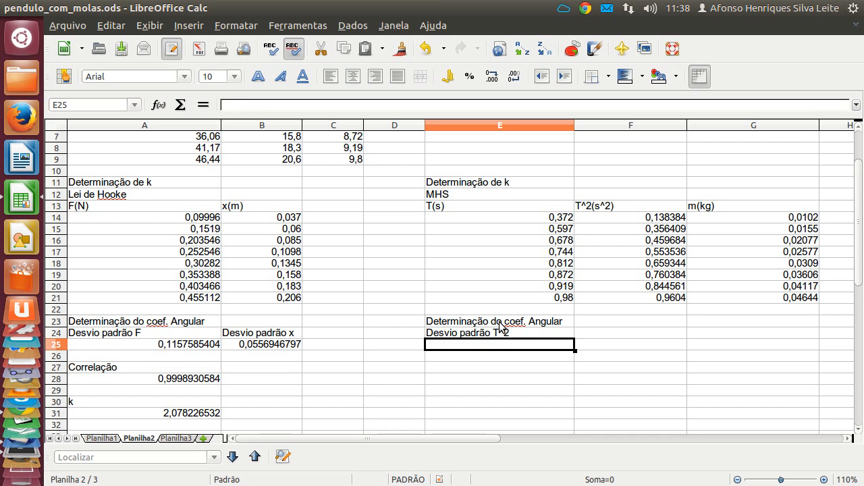
Step: Calculate the population standard deviation of the squared periods in E25 with the statistical function =DESVPADP(F14:F21)
{"action": "type", "text": "="}
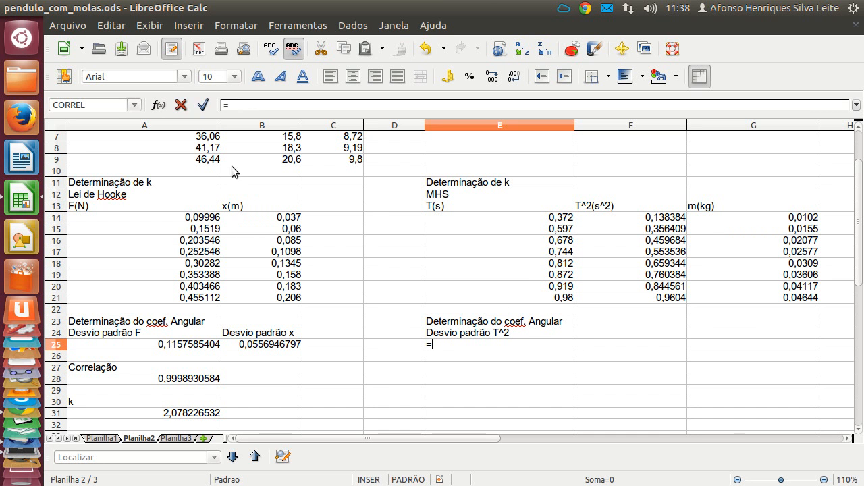
{"action": "left_click", "coordinate": [158, 106]}
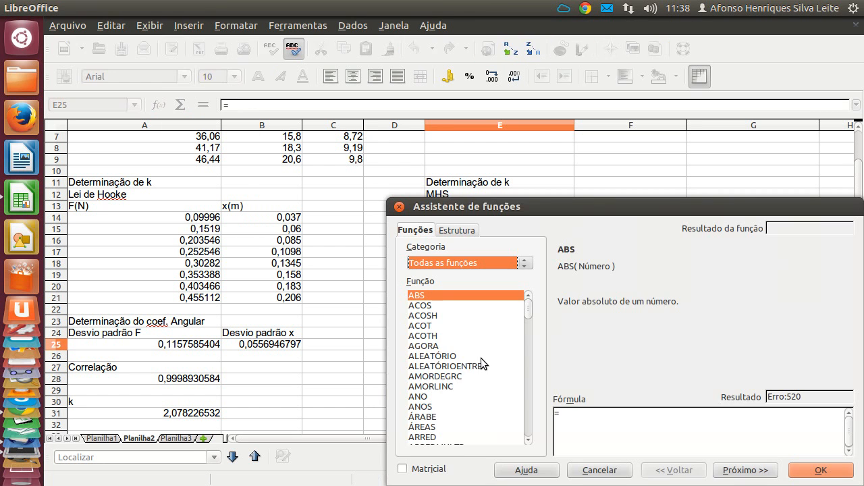
{"action": "left_click", "coordinate": [441, 264]}
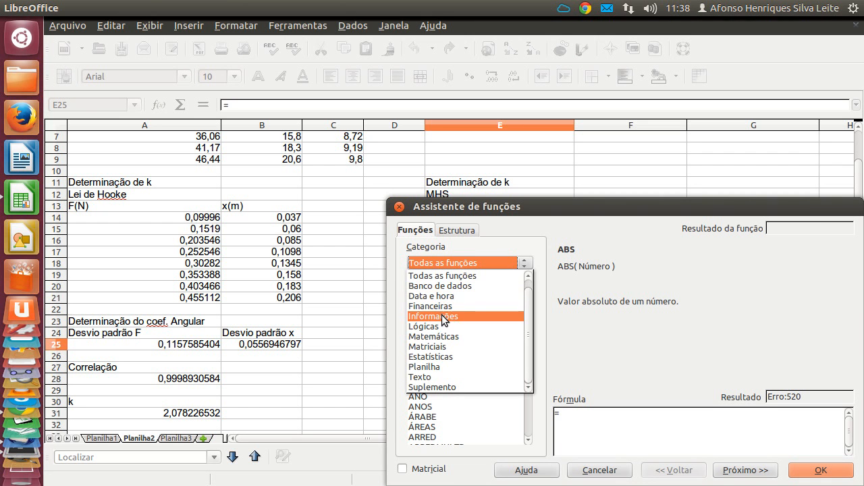
{"action": "left_click", "coordinate": [449, 357]}
{"action": "scroll", "coordinate": [446, 324], "scroll_direction": "down", "scroll_amount": 8}
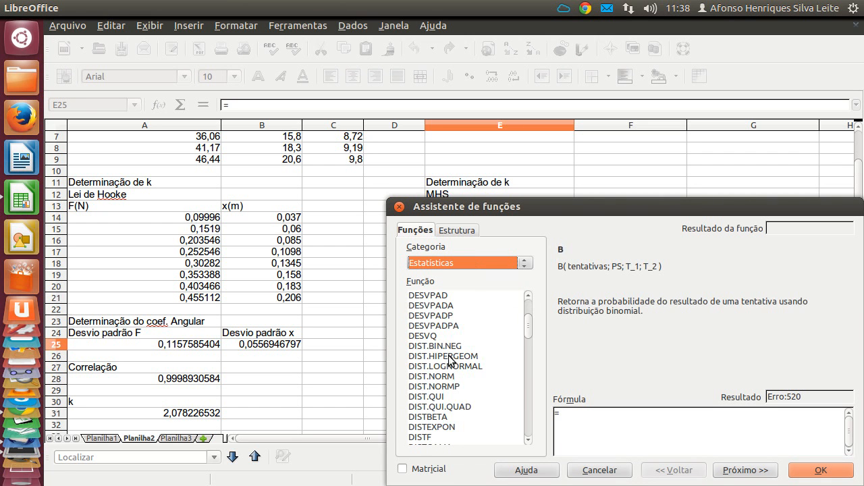
{"action": "left_click", "coordinate": [443, 316]}
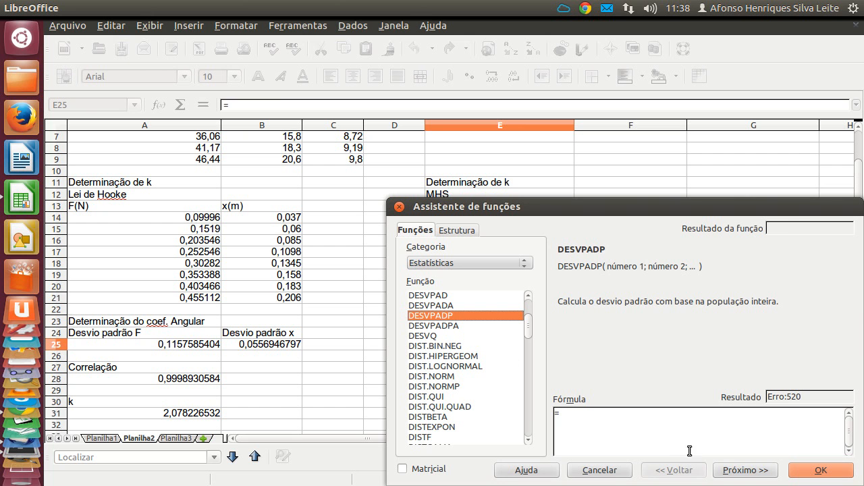
{"action": "left_click", "coordinate": [724, 468]}
{"action": "left_click_drag", "start_coordinate": [609, 202], "coordinate": [688, 328]}
{"action": "left_click_drag", "start_coordinate": [669, 218], "coordinate": [664, 298]}
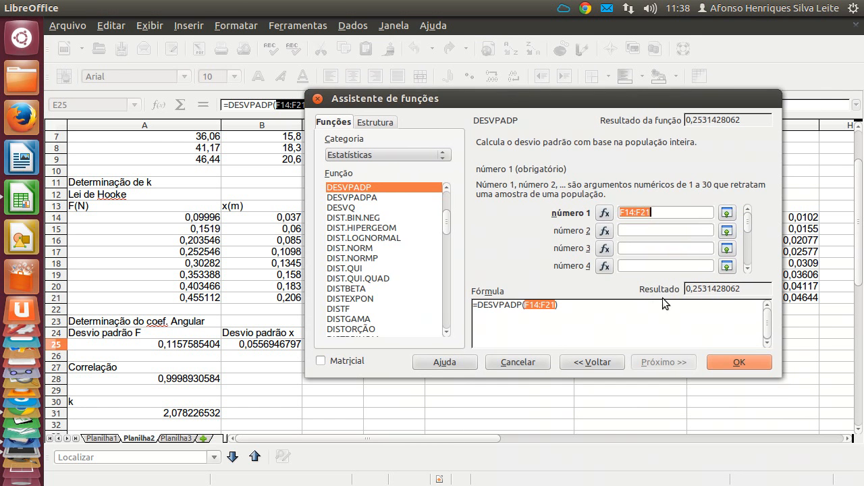
{"action": "left_click", "coordinate": [728, 362]}
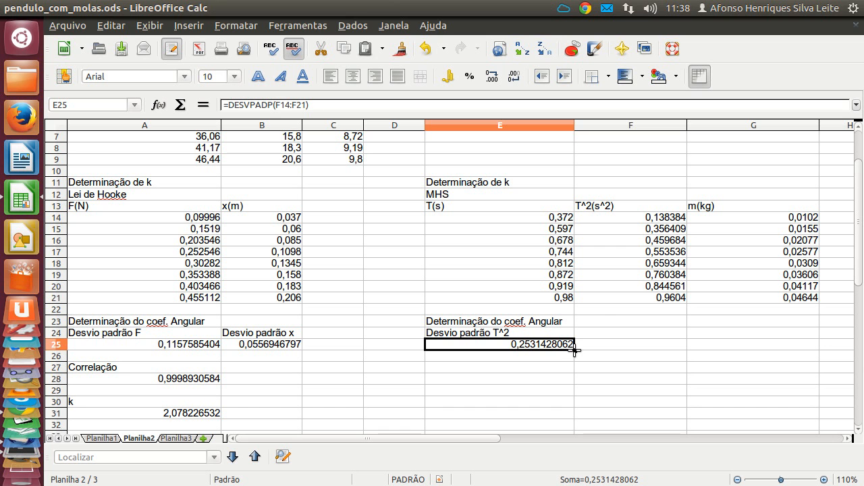
Step: Extend the standard deviation formula from E25 into F25 and label it "Desvio padrão m" in F24
{"action": "left_click_drag", "start_coordinate": [575, 350], "coordinate": [683, 345]}
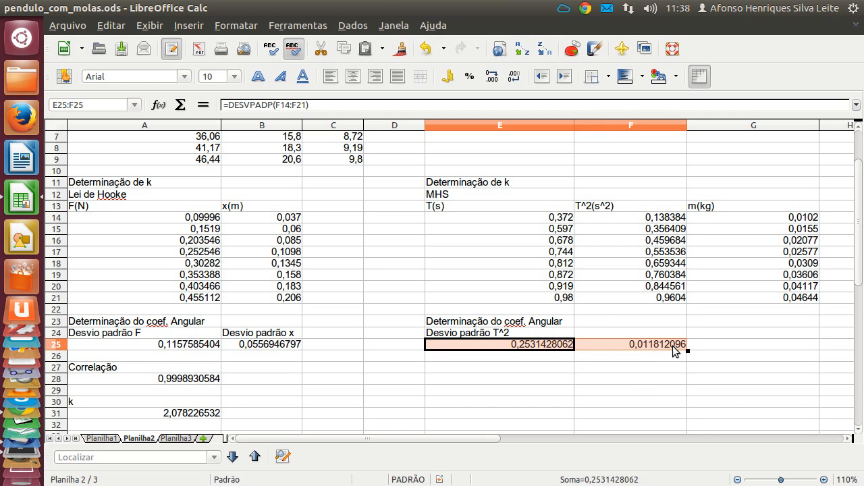
{"action": "left_click", "coordinate": [599, 333]}
{"action": "type", "text": "Desvi"}
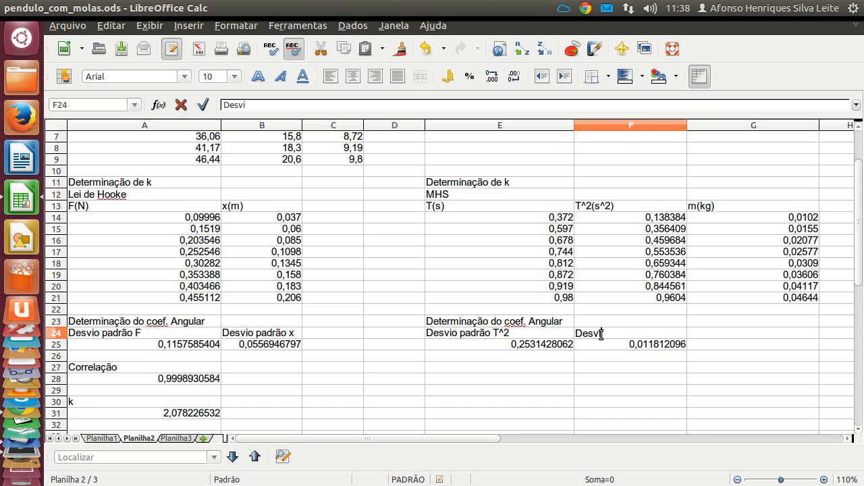
{"action": "type", "text": "o padrão m"}
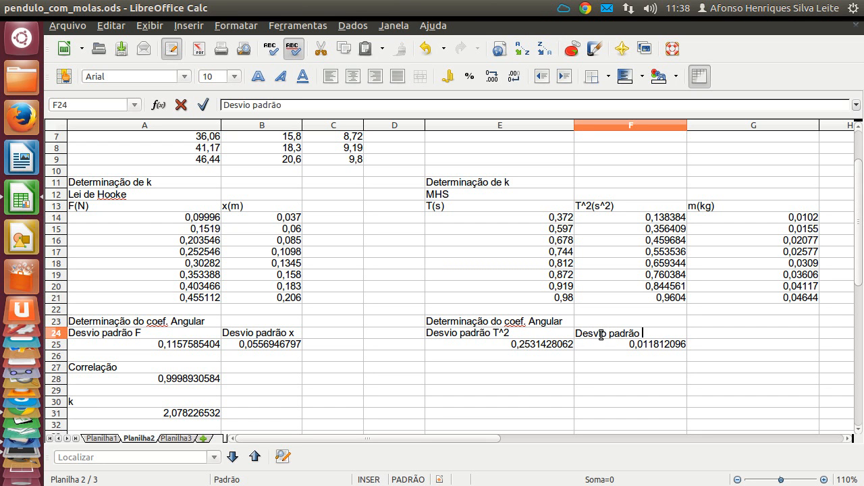
{"action": "key", "text": "Return"}
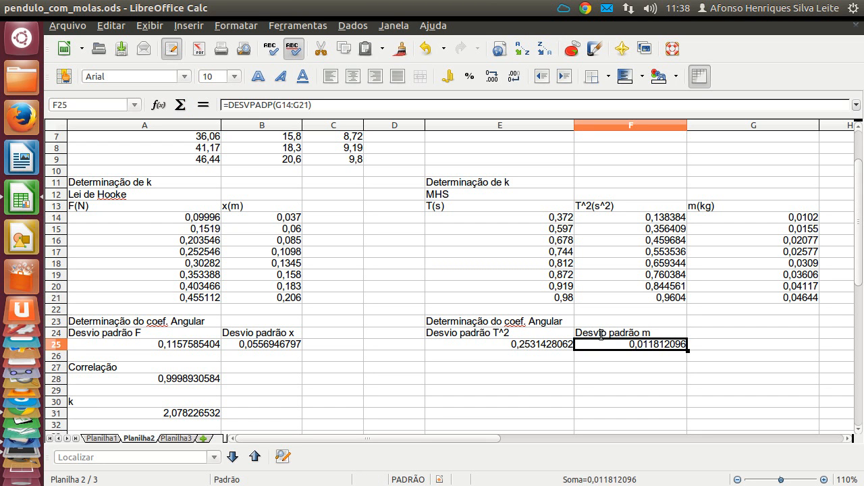
Step: Enter the label "Correlação" in cell E27, below the MHS standard deviations
{"action": "key", "text": "Left"}
{"action": "key", "text": "Left"}
{"action": "key", "text": "Down"}
{"action": "key", "text": "Right"}
{"action": "key", "text": "Down"}
{"action": "type", "text": "Core"}
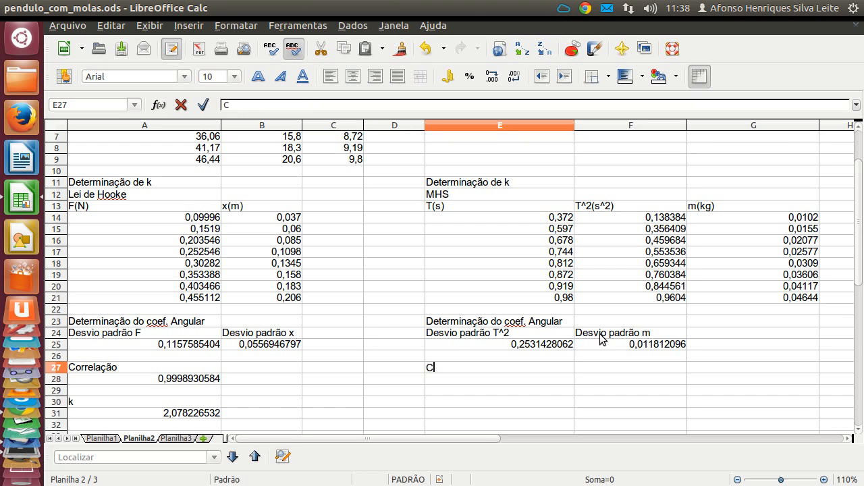
{"action": "key", "text": "BackSpace"}
{"action": "type", "text": "relação"}
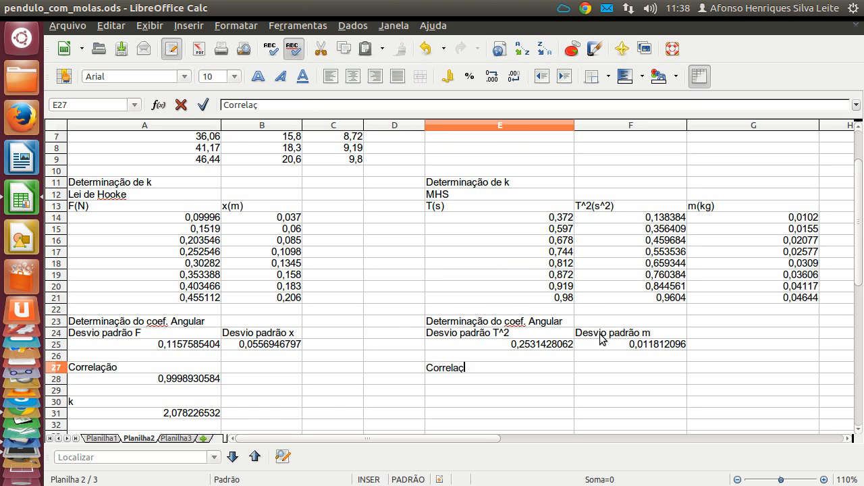
{"action": "key", "text": "Return"}
Step: Calculate the correlation between squared period and mass in E28 with the statistical function =CORREL(F14:F21;G14:G21)
{"action": "type", "text": "="}
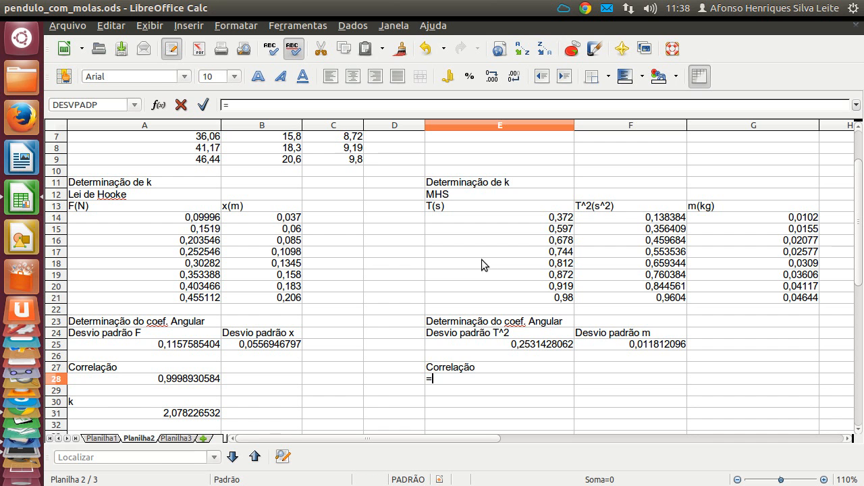
{"action": "left_click", "coordinate": [162, 105]}
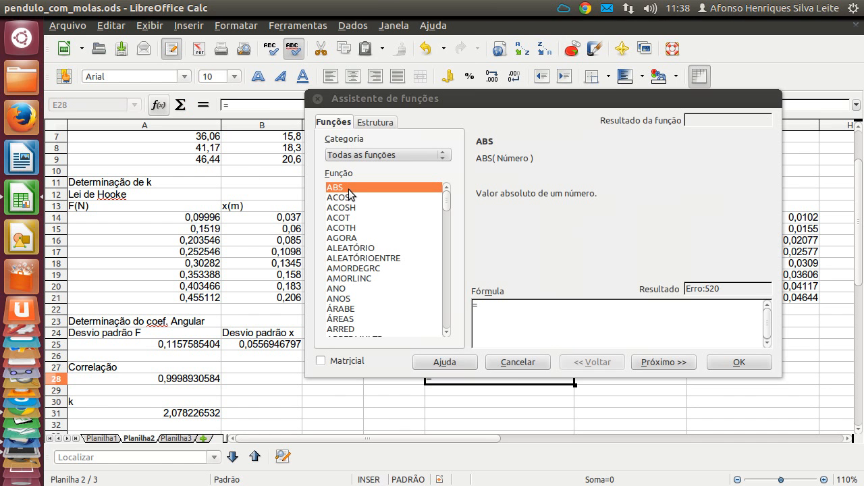
{"action": "left_click", "coordinate": [350, 155]}
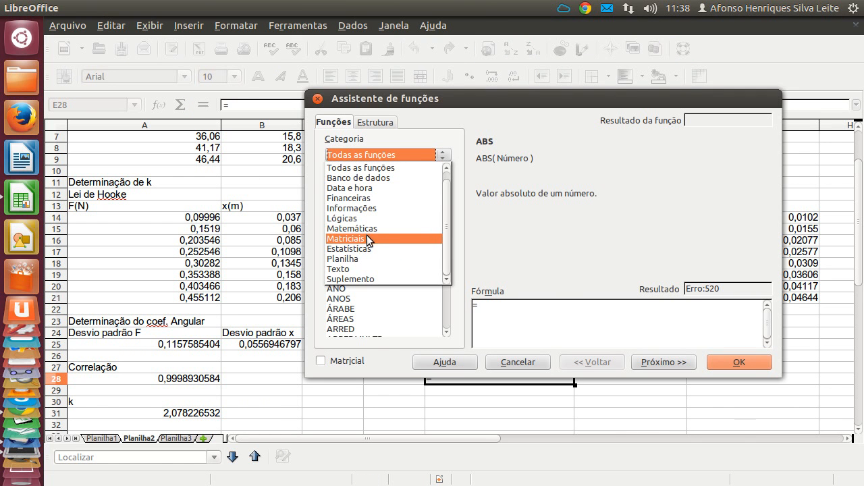
{"action": "left_click", "coordinate": [350, 248]}
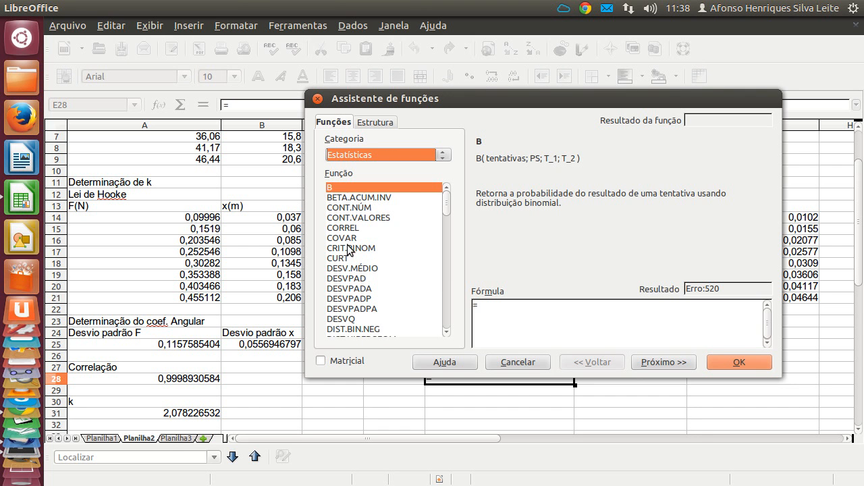
{"action": "left_click", "coordinate": [349, 229]}
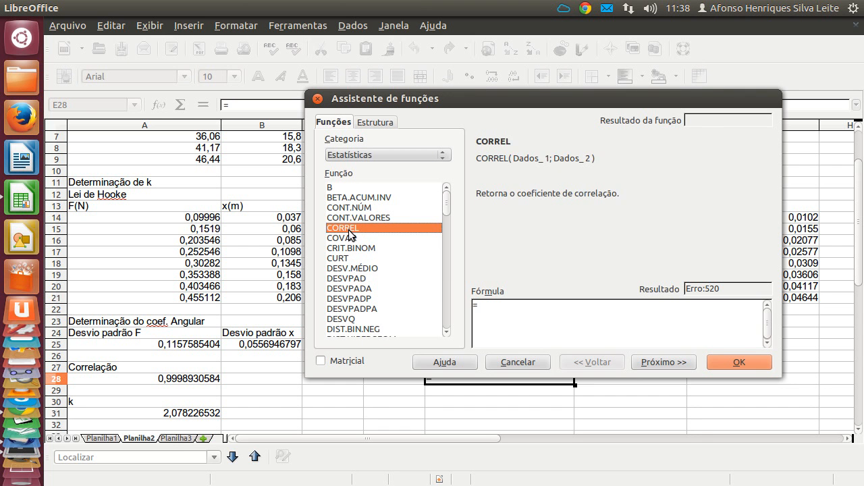
{"action": "left_click", "coordinate": [661, 363]}
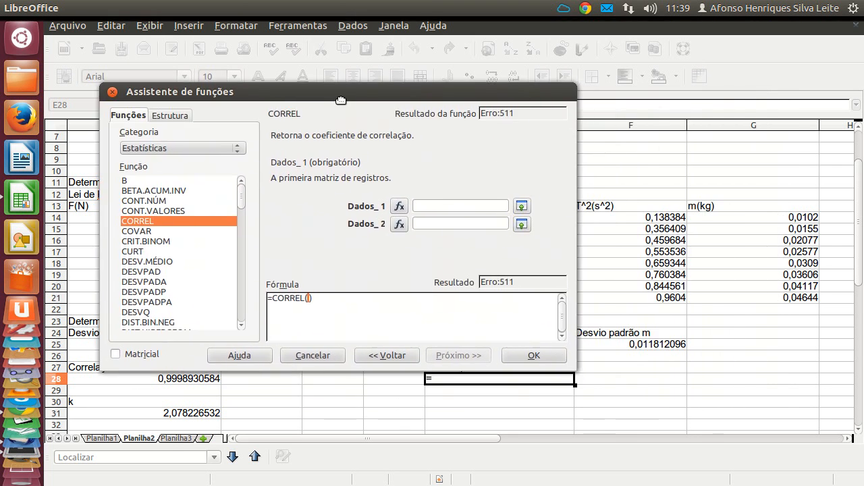
{"action": "left_click_drag", "start_coordinate": [631, 217], "coordinate": [628, 298]}
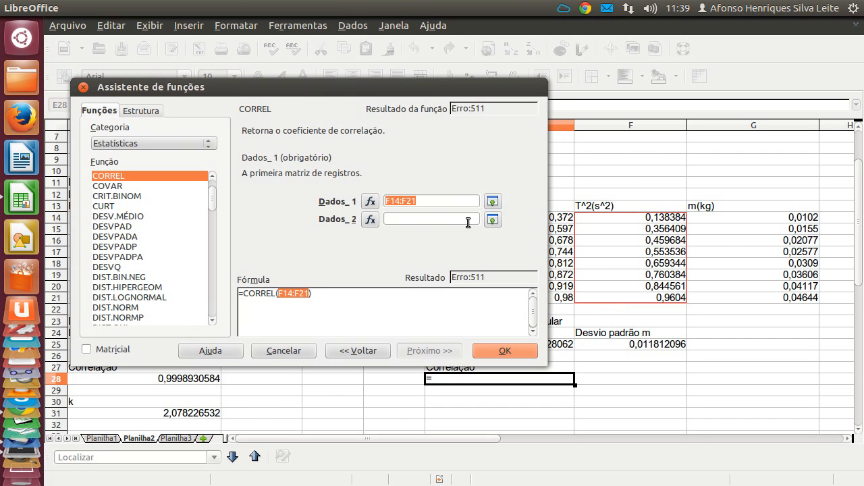
{"action": "left_click", "coordinate": [467, 223]}
{"action": "left_click_drag", "start_coordinate": [720, 215], "coordinate": [730, 297]}
{"action": "left_click", "coordinate": [505, 352]}
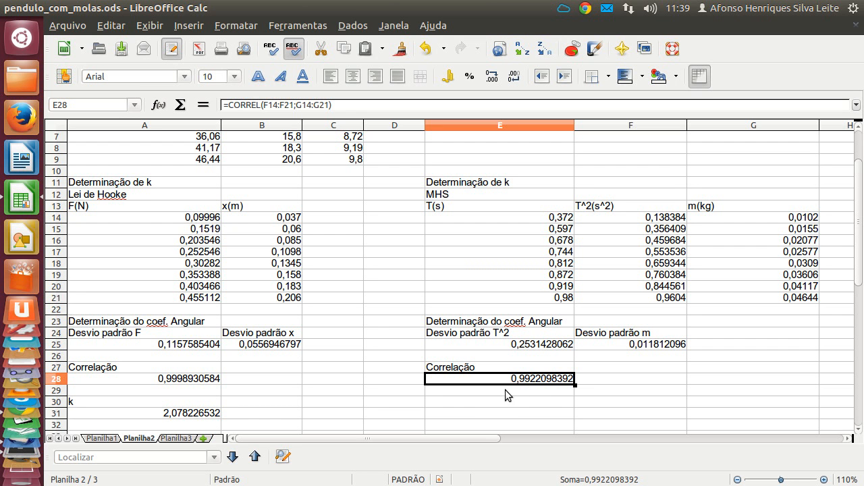
Step: Enter the label "coeficiente angular" in cell E30, below the MHS correlation
{"action": "left_click", "coordinate": [482, 403]}
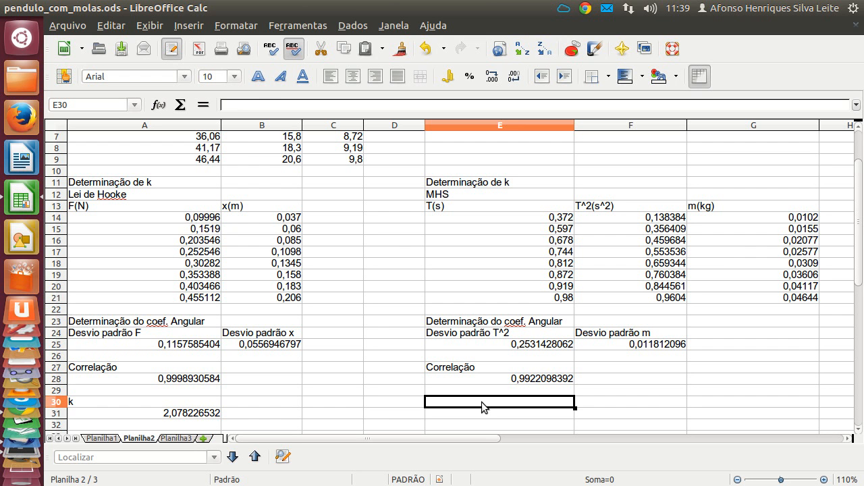
{"action": "type", "text": "coefi"}
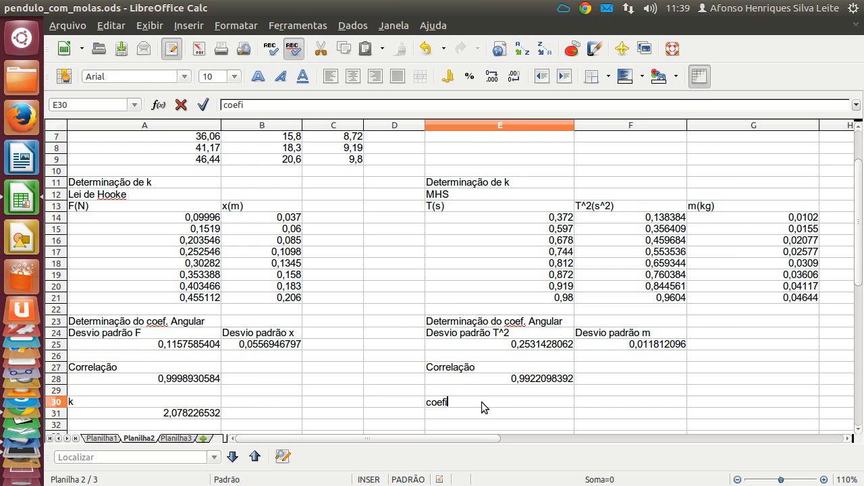
{"action": "type", "text": "e"}
{"action": "type", "text": "iente angular"}
{"action": "key", "text": "Return"}
Step: Calculate the angular coefficient in E31 with the formula =E28*E25/F25
{"action": "type", "text": "="}
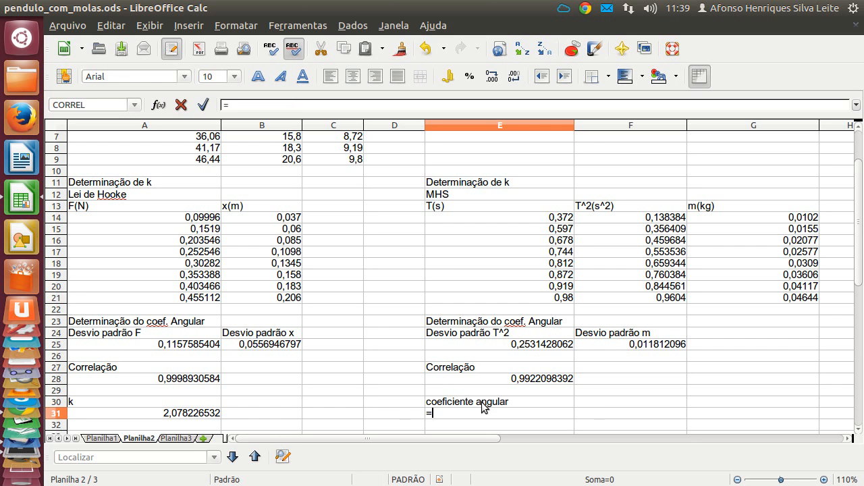
{"action": "left_click", "coordinate": [490, 379]}
{"action": "type", "text": "*"}
{"action": "left_click", "coordinate": [500, 344]}
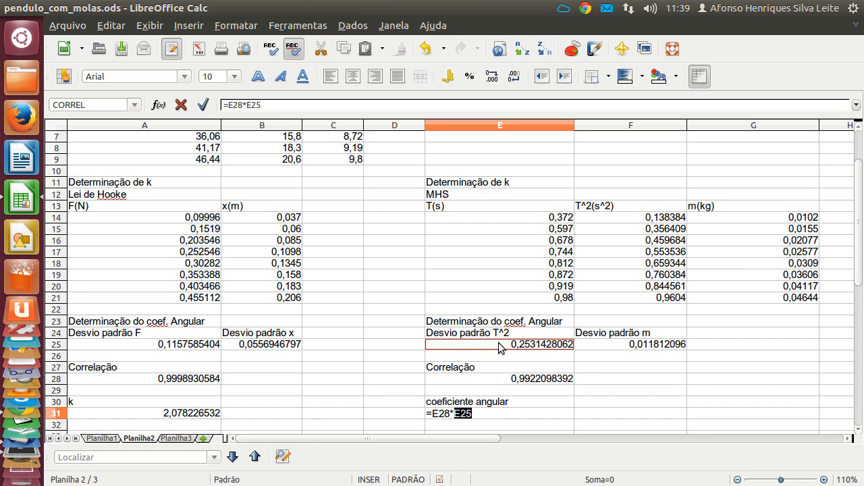
{"action": "type", "text": "/"}
{"action": "left_click", "coordinate": [607, 347]}
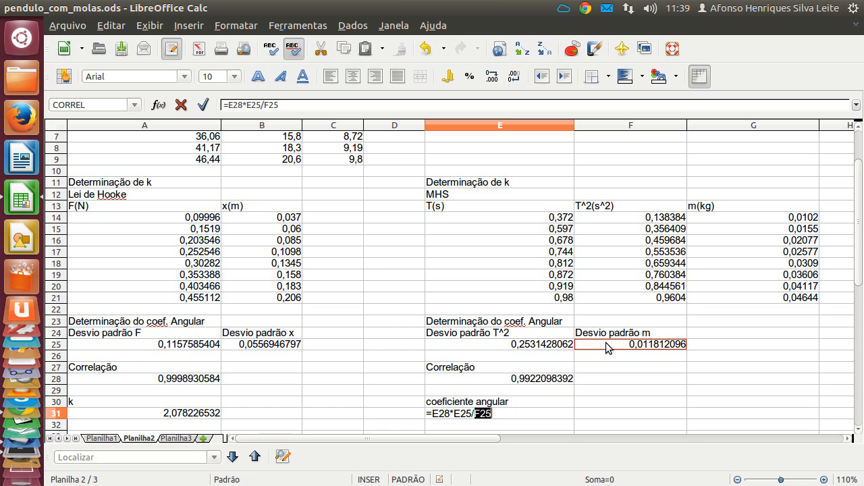
{"action": "key", "text": "Return"}
{"action": "left_click", "coordinate": [507, 416]}
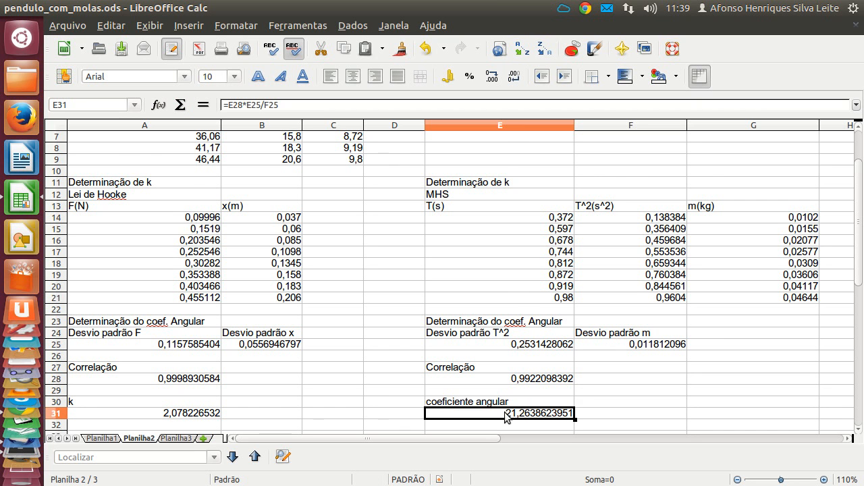
Step: Enter the label "k" in cell E33, below the angular coefficient
{"action": "scroll", "coordinate": [506, 416], "scroll_direction": "down", "scroll_amount": 2}
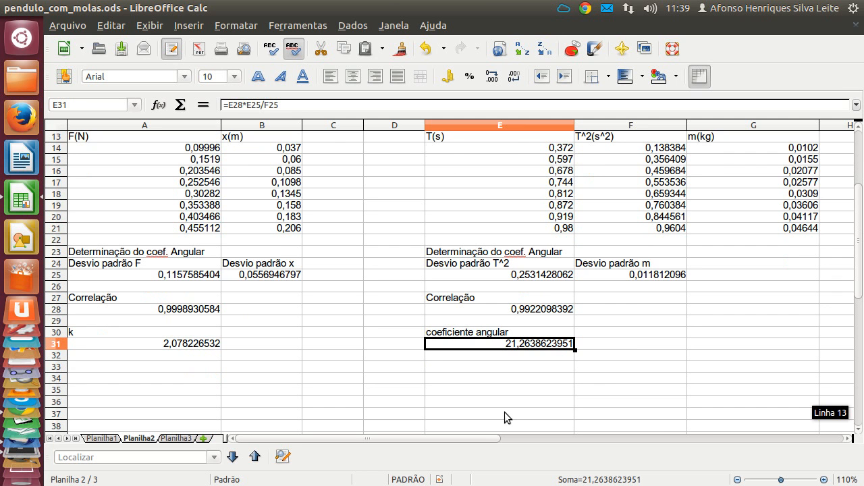
{"action": "left_click", "coordinate": [481, 367]}
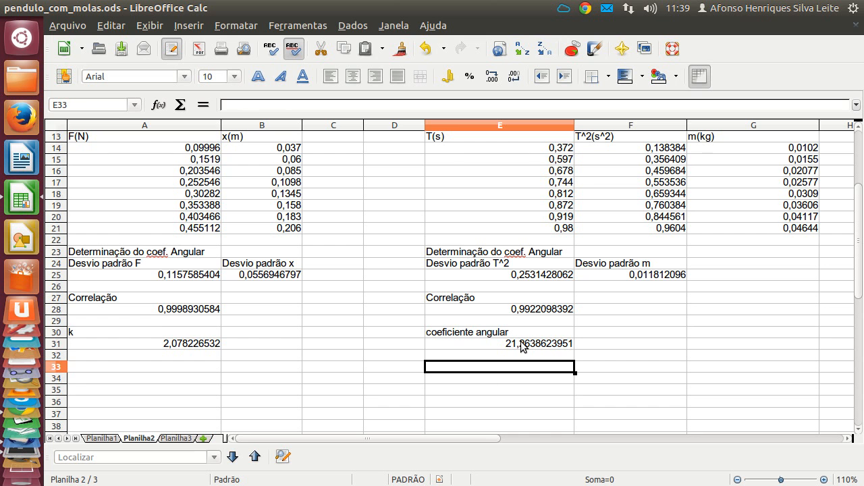
{"action": "type", "text": "k"}
{"action": "key", "text": "Return"}
{"action": "key", "text": "F2"}
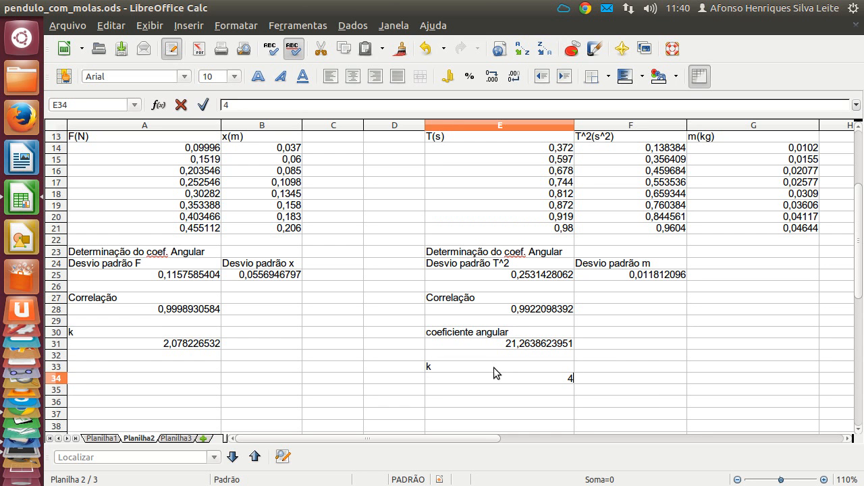
{"action": "type", "text": "="}
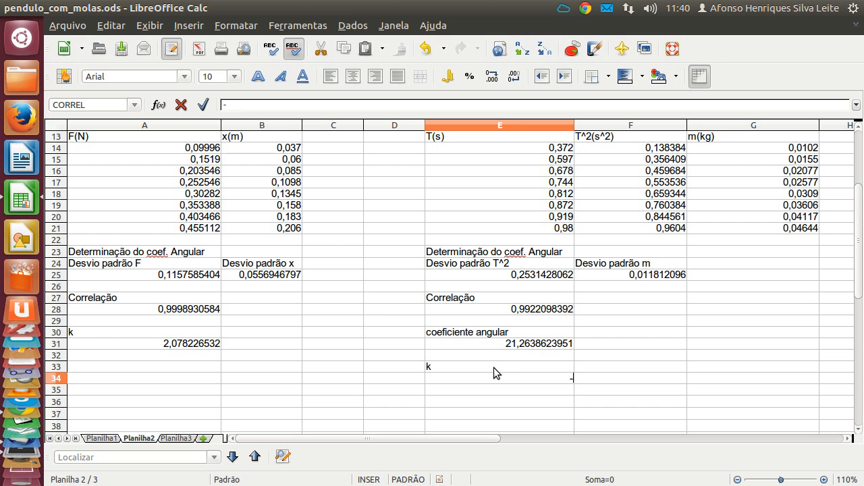
{"action": "key", "text": "BackSpace"}
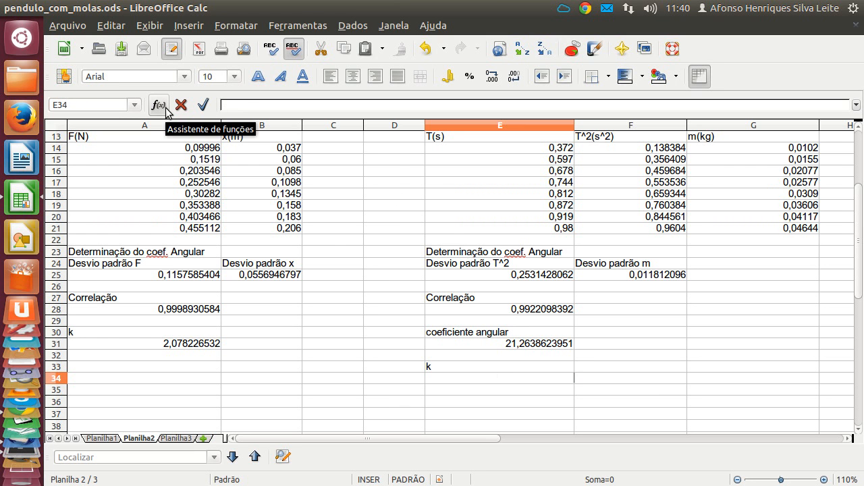
{"action": "left_click", "coordinate": [469, 370]}
Step: Calculate the MHS spring constant in E34 with the formula =4*PI()^2/E31
{"action": "left_click", "coordinate": [449, 380]}
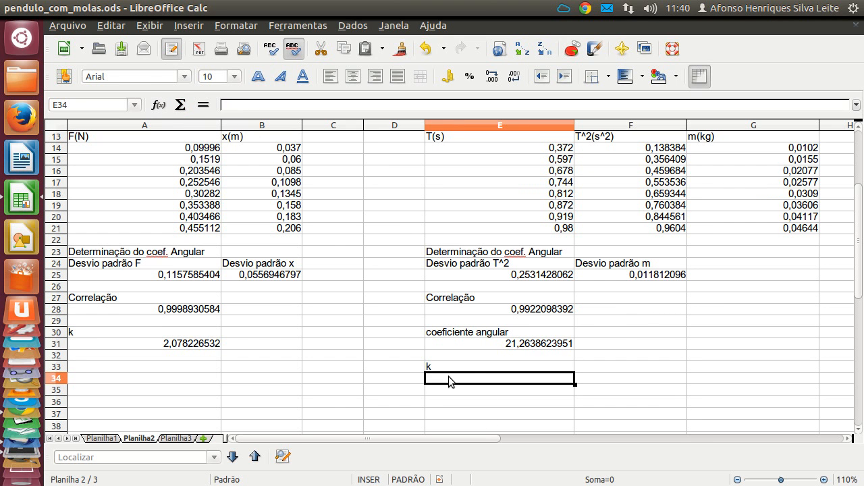
{"action": "type", "text": "=4*"}
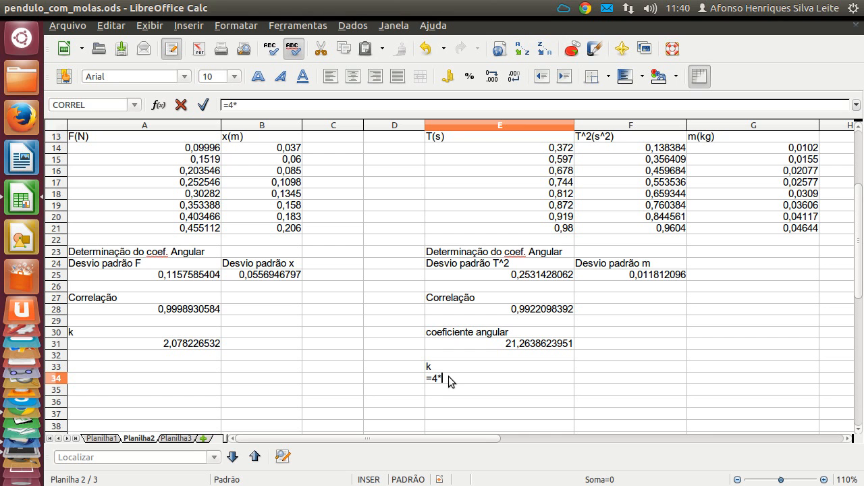
{"action": "type", "text": "PI"}
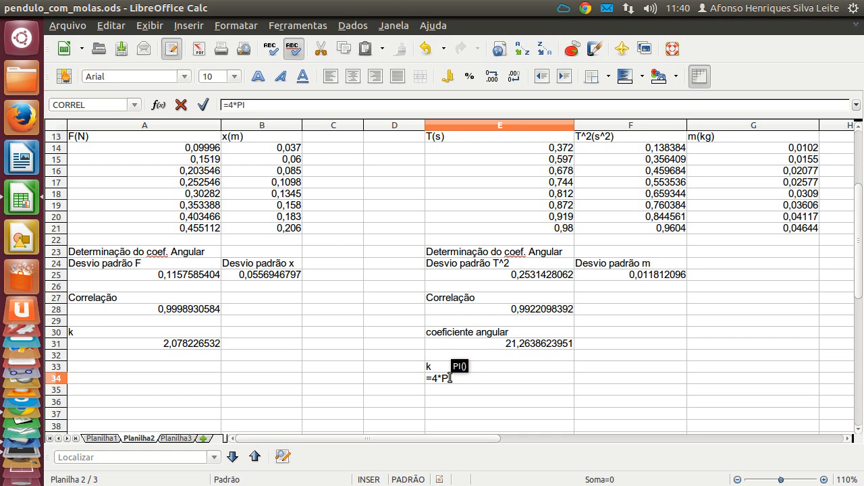
{"action": "type", "text": "()"}
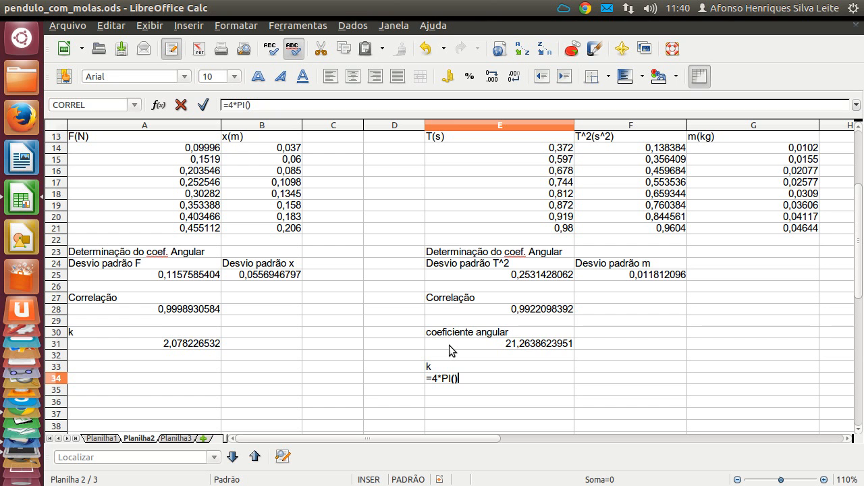
{"action": "type", "text": "^2/"}
{"action": "left_click", "coordinate": [450, 345]}
{"action": "key", "text": "Return"}
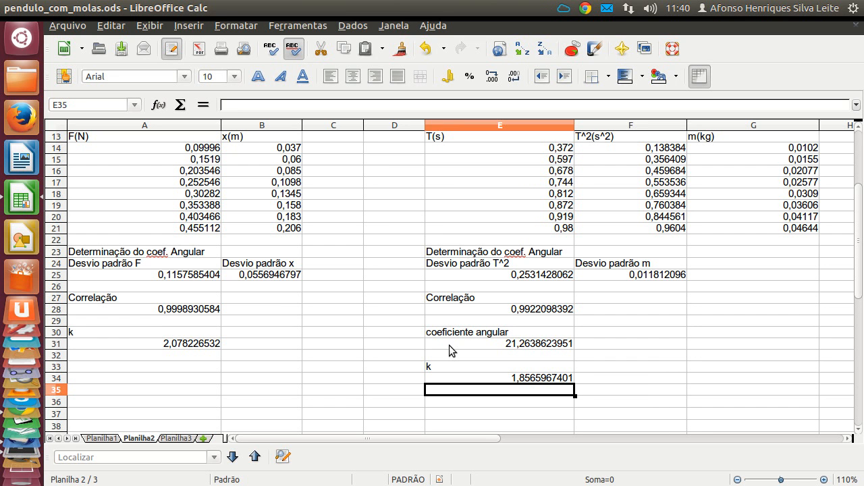
Step: Enter the label "Erro Percentual" in cell E36, replacing the autocompleted text
{"action": "key", "text": "Down"}
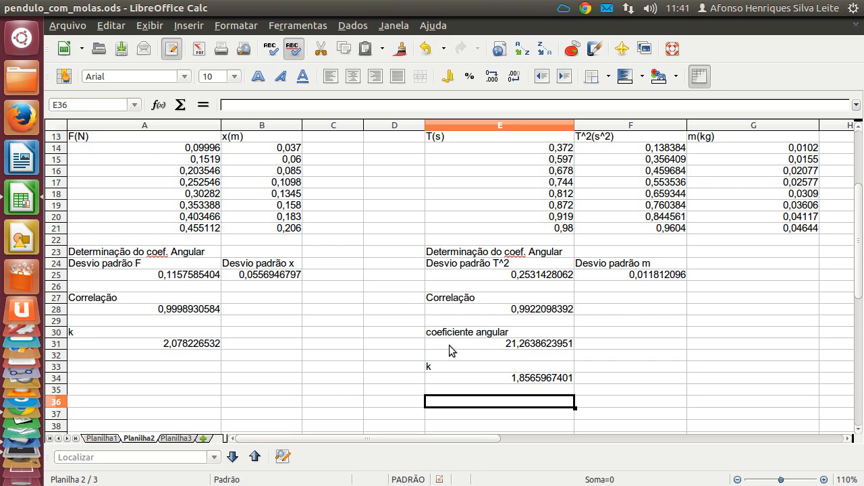
{"action": "type", "text": "Desvio"}
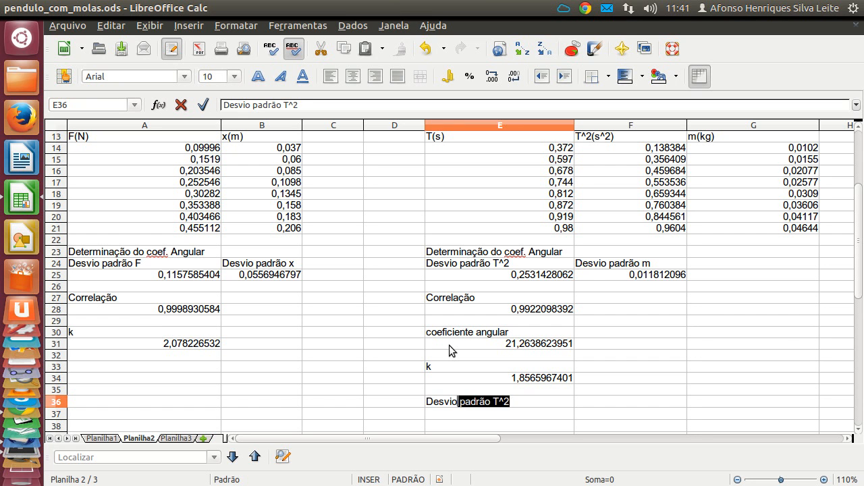
{"action": "key", "text": "BackSpace"}
{"action": "key", "text": "BackSpace"}
{"action": "key", "text": "BackSpace"}
{"action": "key", "text": "BackSpace"}
{"action": "key", "text": "BackSpace"}
{"action": "key", "text": "BackSpace"}
{"action": "key", "text": "BackSpace"}
{"action": "key", "text": "BackSpace"}
{"action": "type", "text": "Ess"}
{"action": "key", "text": "BackSpace"}
{"action": "key", "text": "BackSpace"}
{"action": "type", "text": "rro Perc"}
{"action": "key", "text": "BackSpace"}
{"action": "type", "text": "rcentual"}
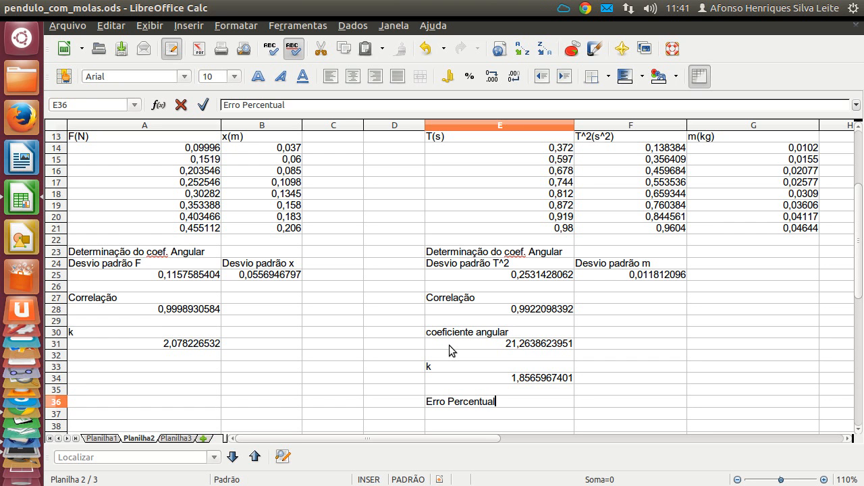
{"action": "key", "text": "Return"}
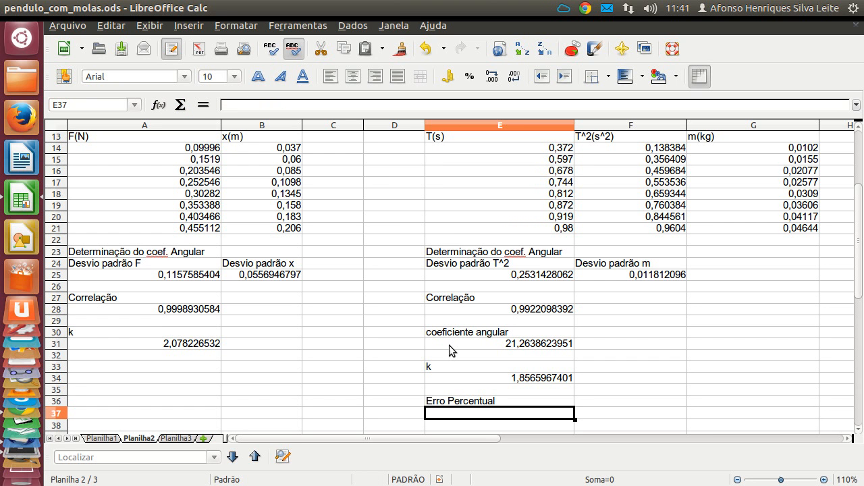
Step: Begin the percentage error formula in E37 with the difference between the two spring constants, =A31-E34
{"action": "type", "text": "="}
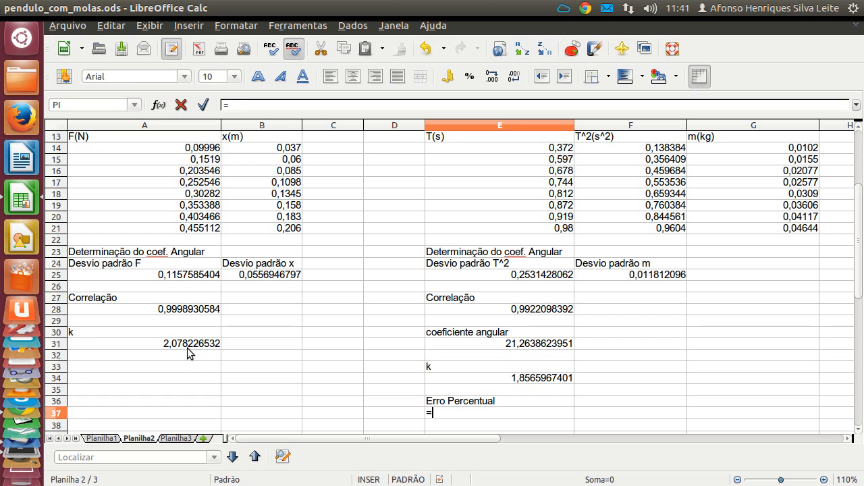
{"action": "left_click", "coordinate": [187, 347]}
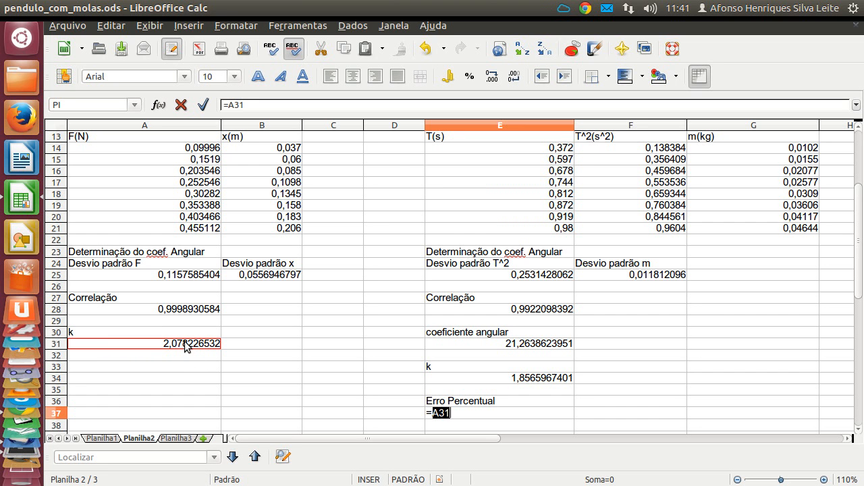
{"action": "type", "text": "-"}
{"action": "left_click", "coordinate": [530, 382]}
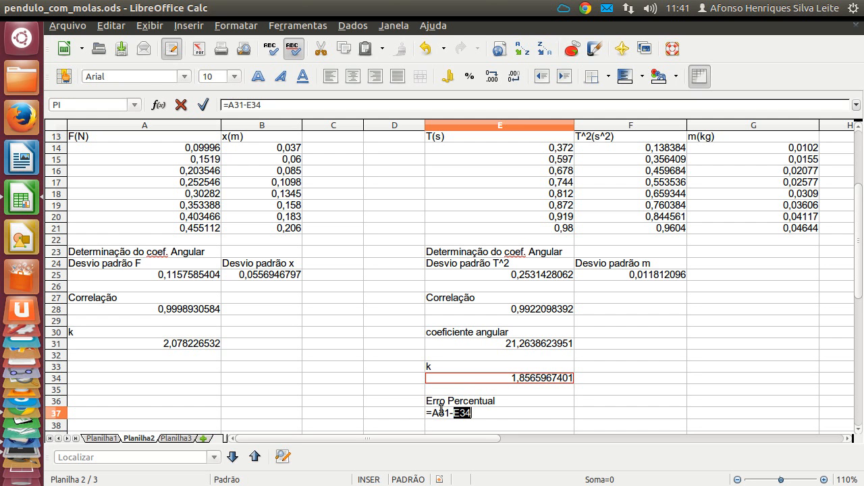
{"action": "key", "text": "Left"}
{"action": "key", "text": "Left"}
{"action": "key", "text": "Left"}
{"action": "key", "text": "Right"}
{"action": "key", "text": "Right"}
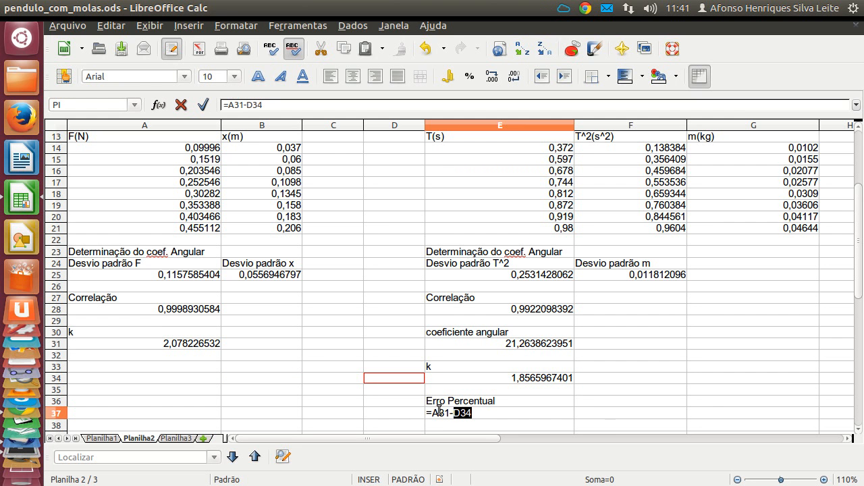
{"action": "key", "text": "Right"}
{"action": "key", "text": "F2"}
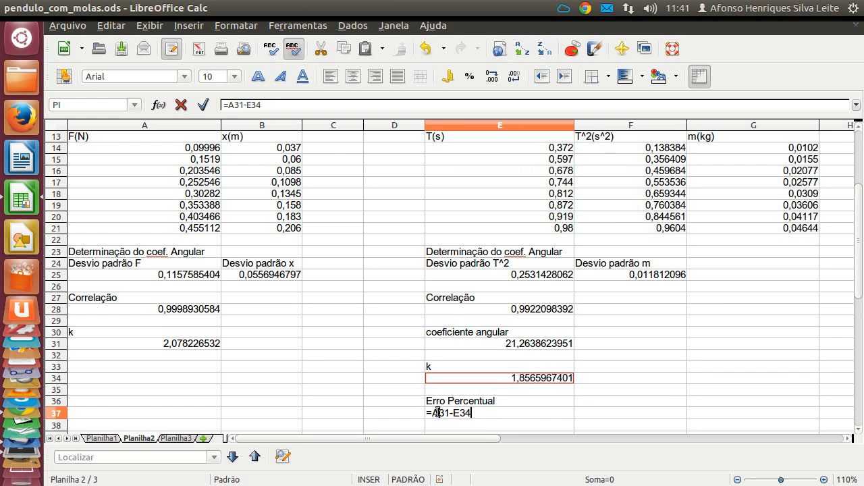
Step: Parenthesize the difference in E37, divide it by A31 and multiply by 100, completing the formula =(A31-E34)/A31*100
{"action": "left_click", "coordinate": [433, 413]}
{"action": "type", "text": "("}
{"action": "key", "text": "End"}
{"action": "type", "text": ")/"}
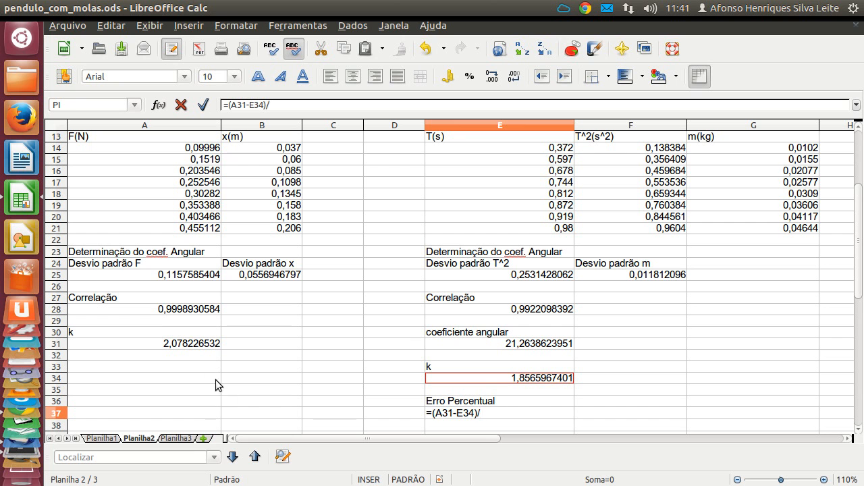
{"action": "left_click", "coordinate": [195, 346]}
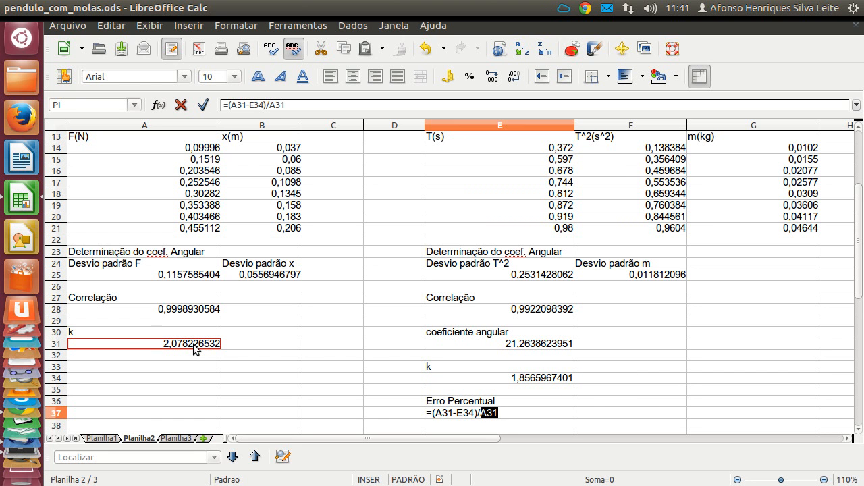
{"action": "type", "text": "*100"}
{"action": "key", "text": "Return"}
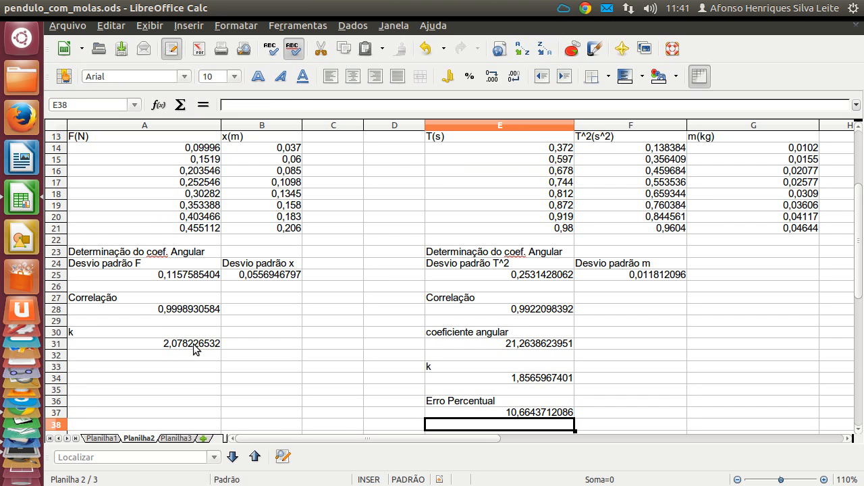
{"action": "key", "text": "Up"}
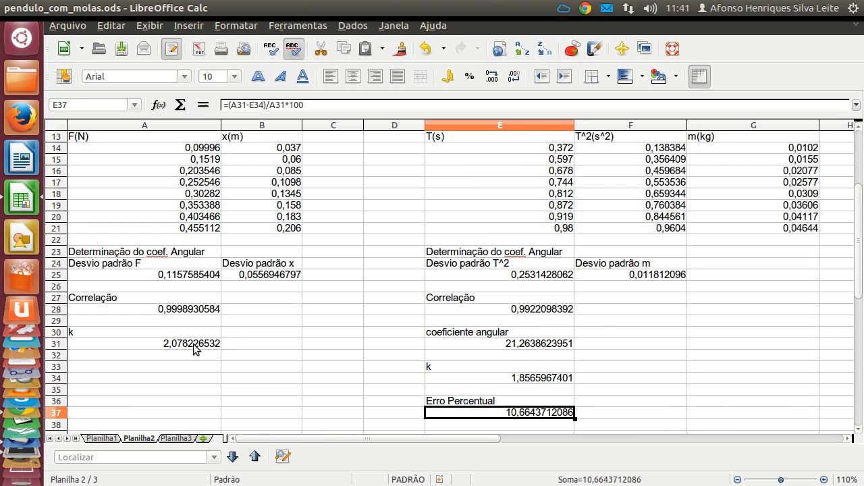